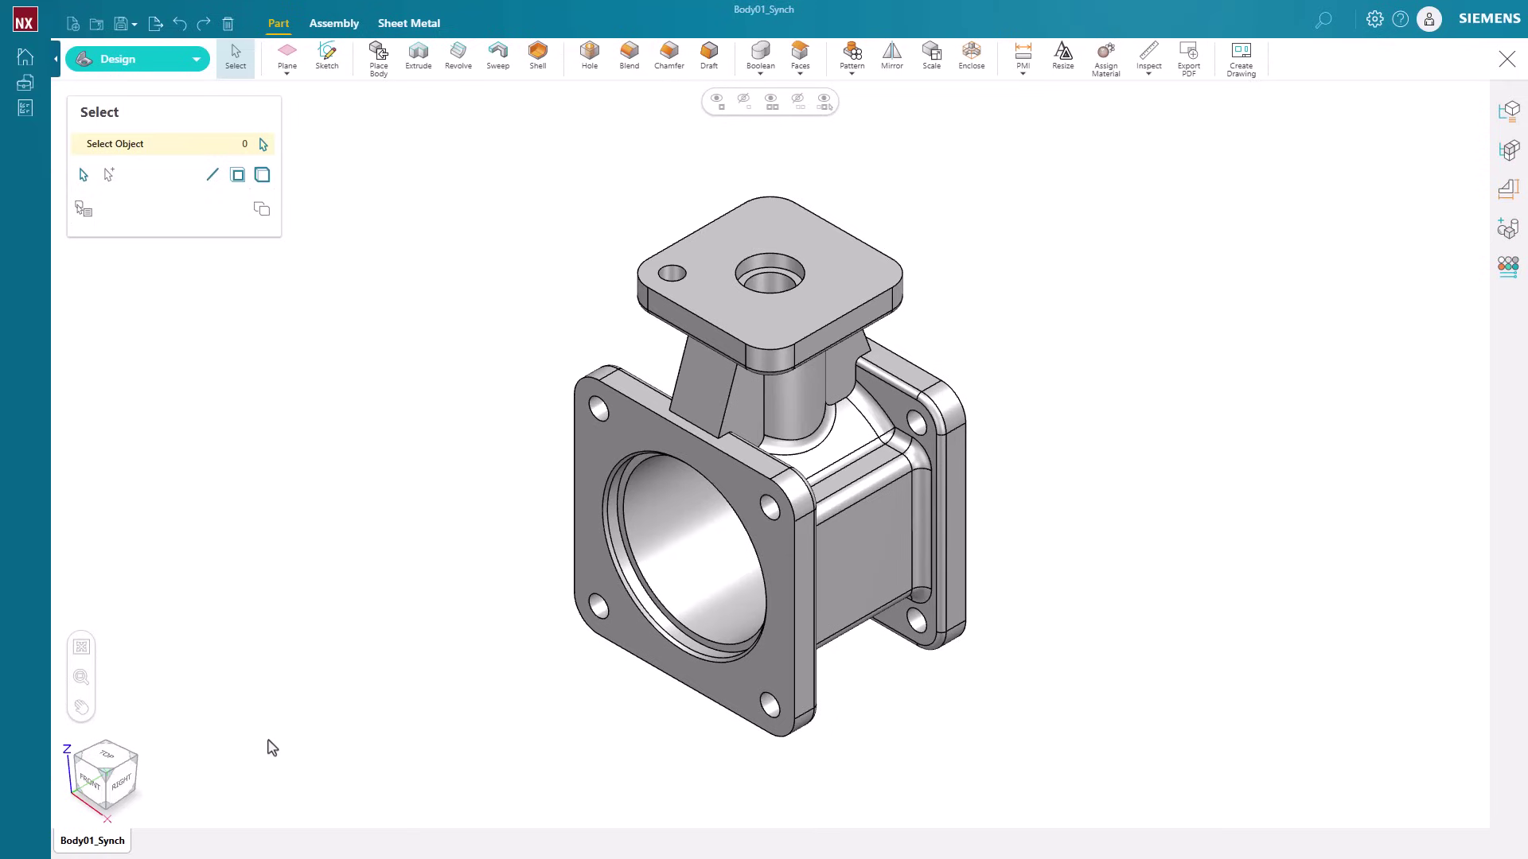
left_click(602, 449)
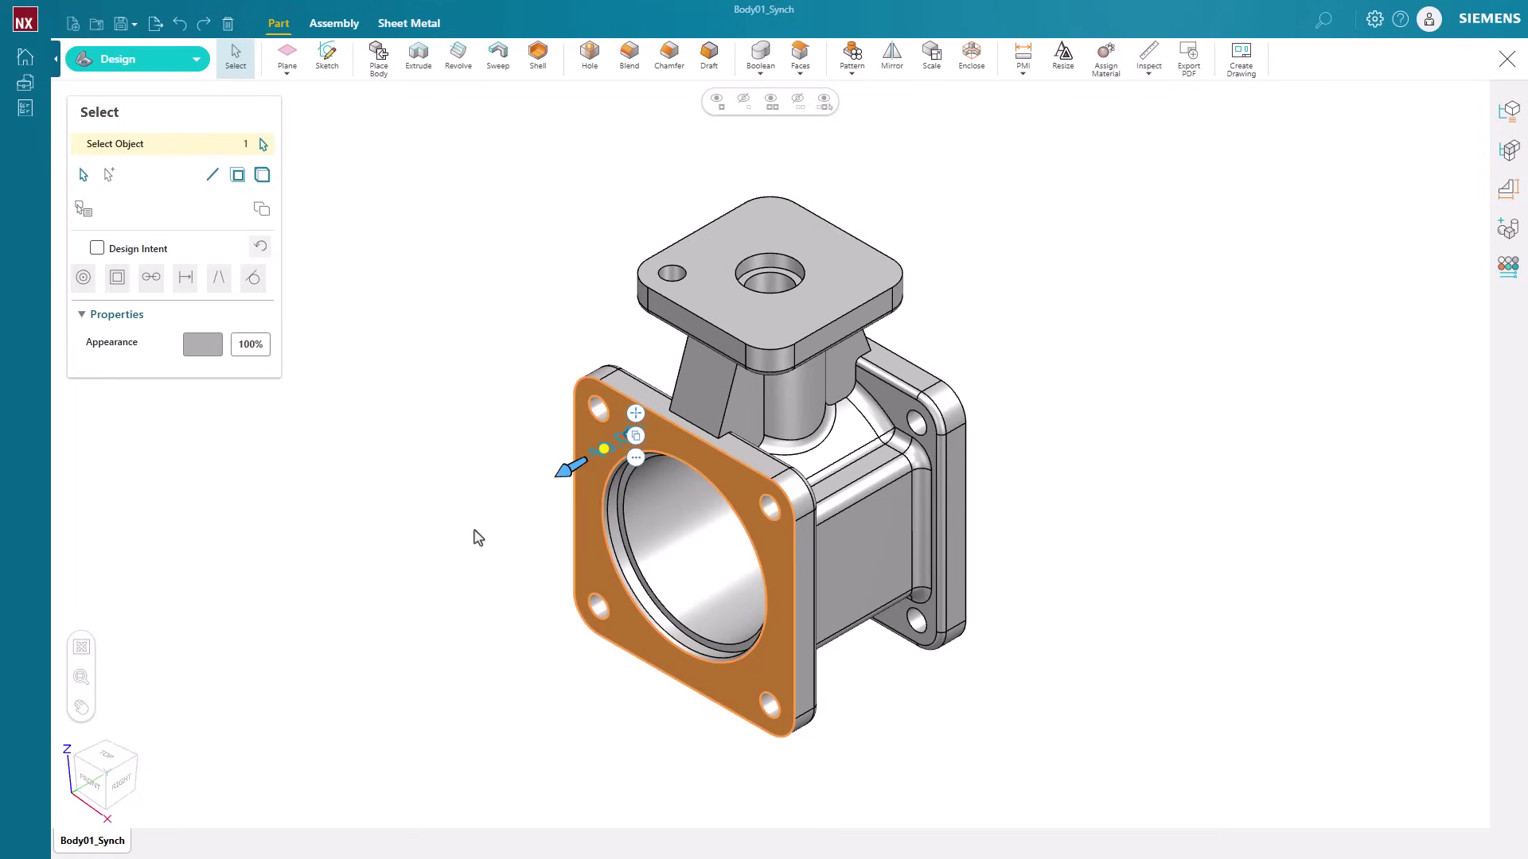
key("Escape")
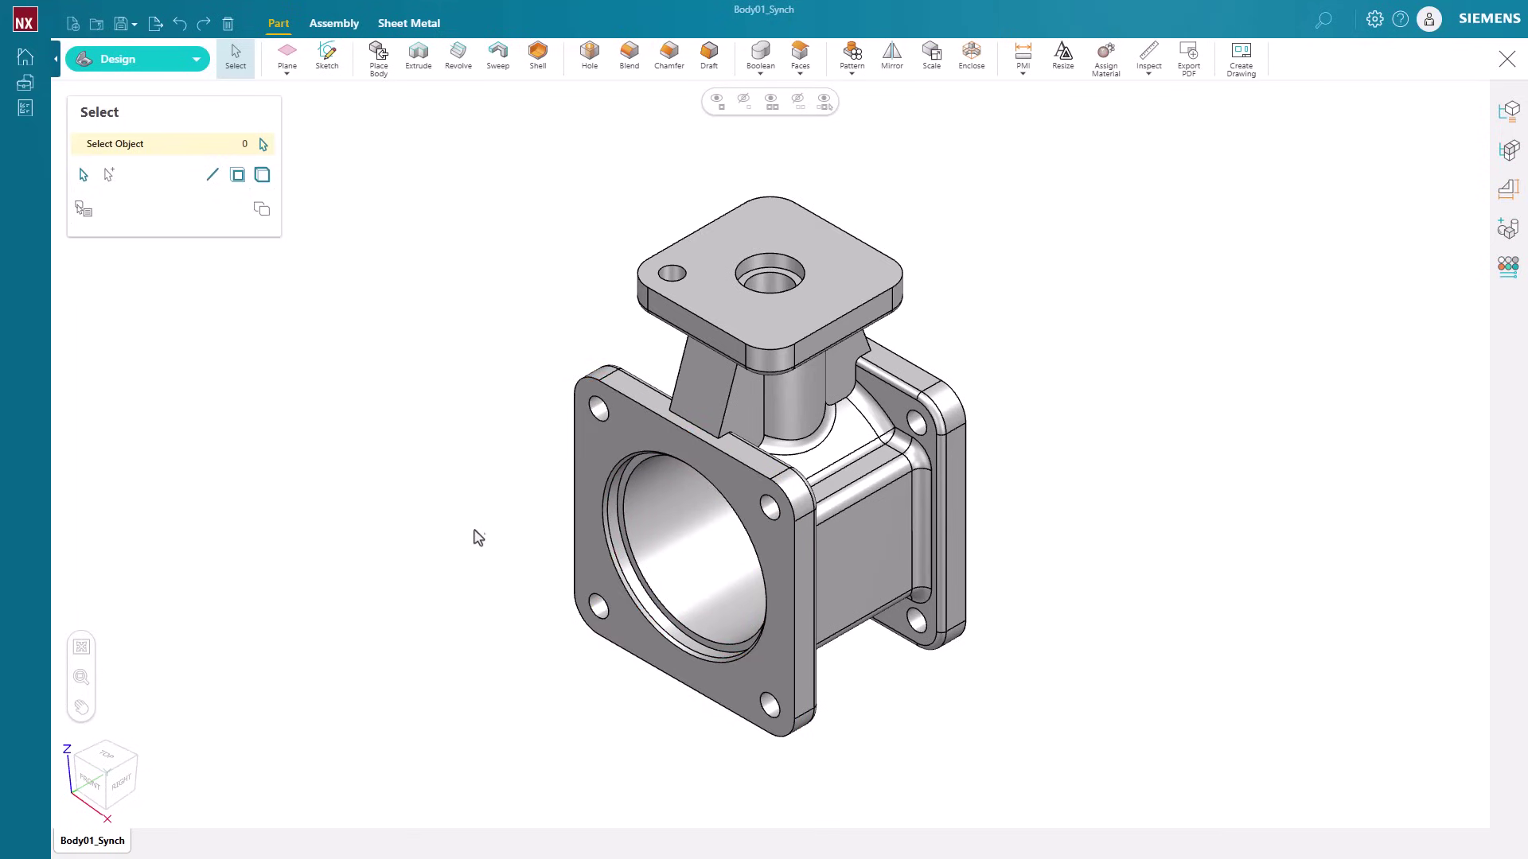
left_click(595, 409)
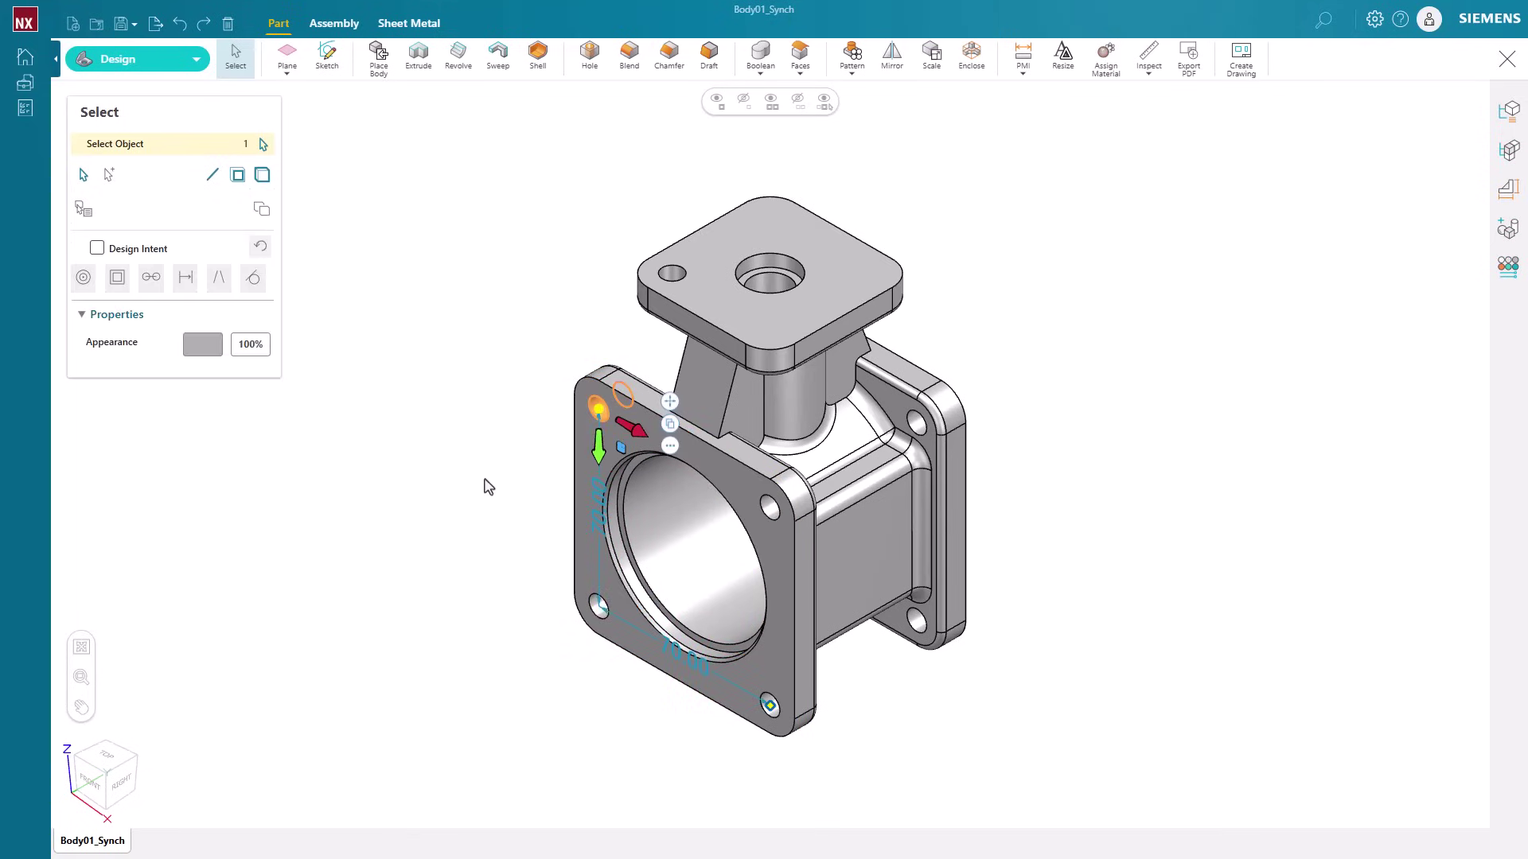
key("Escape")
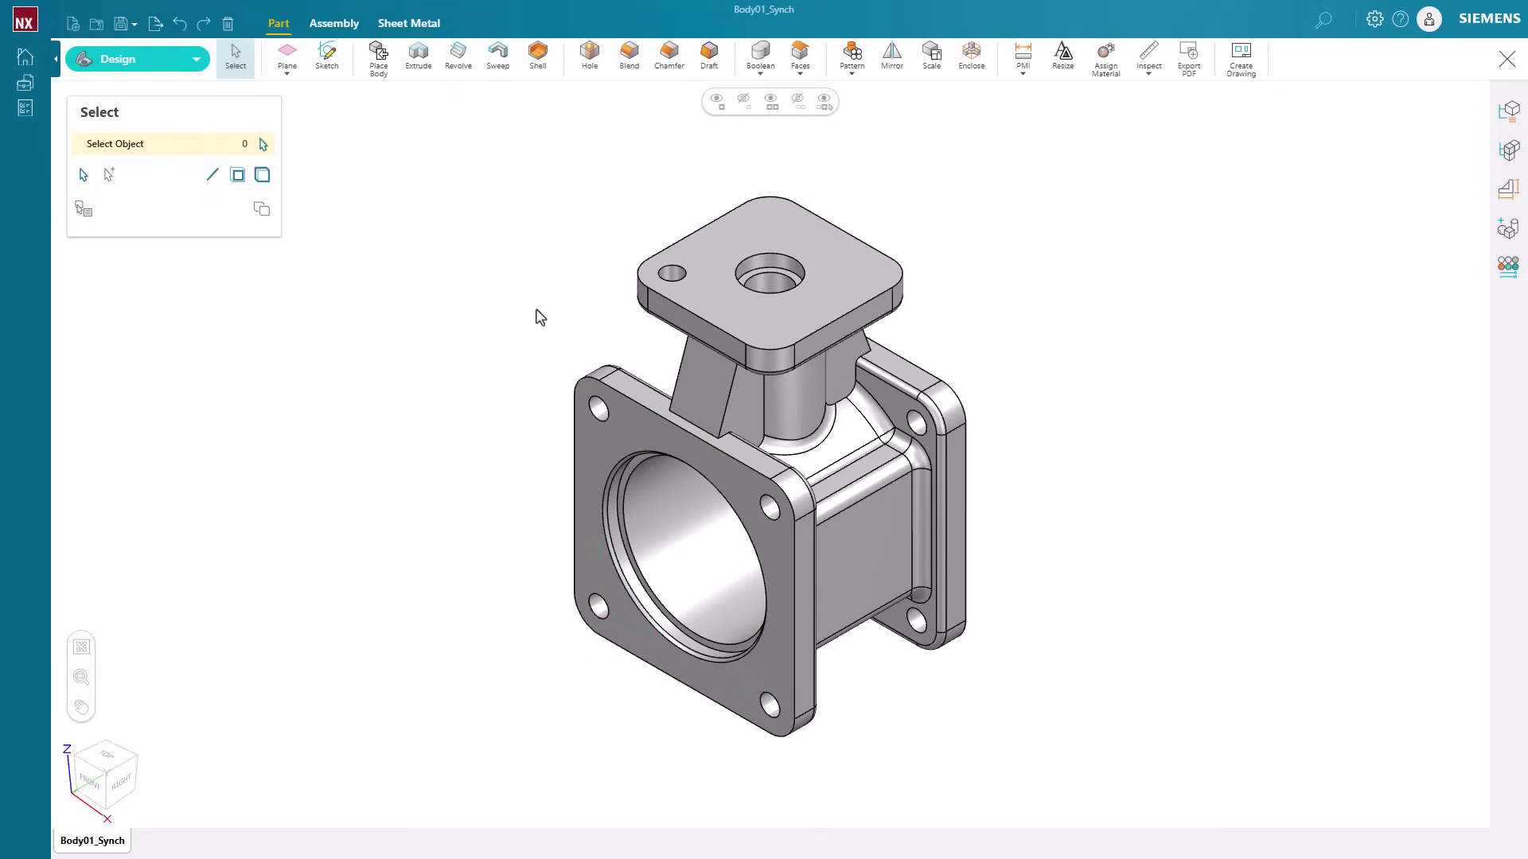
left_click_drag(582, 148, 958, 372)
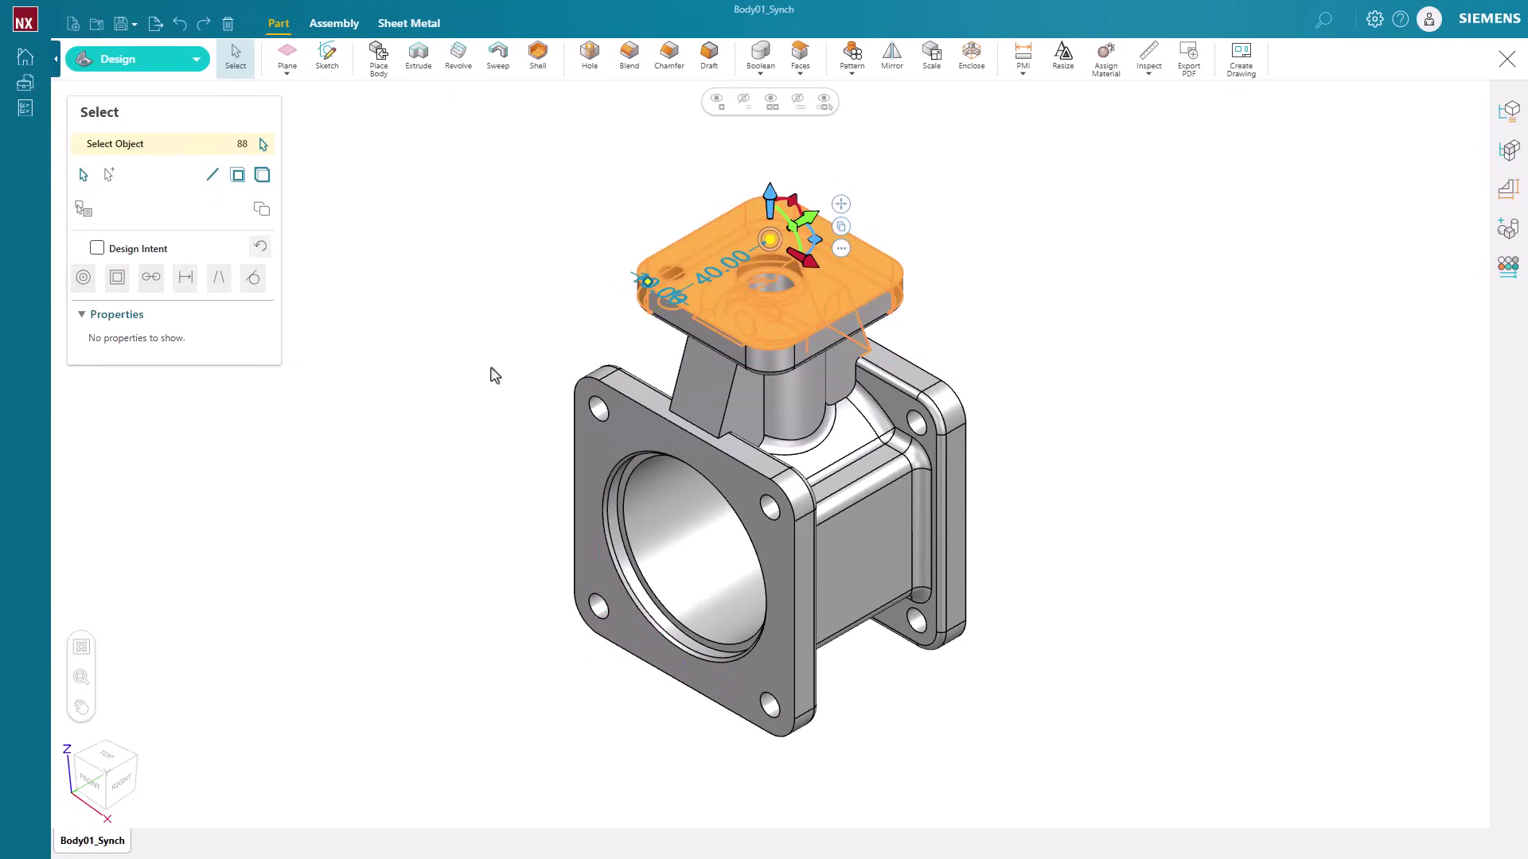
key("Escape")
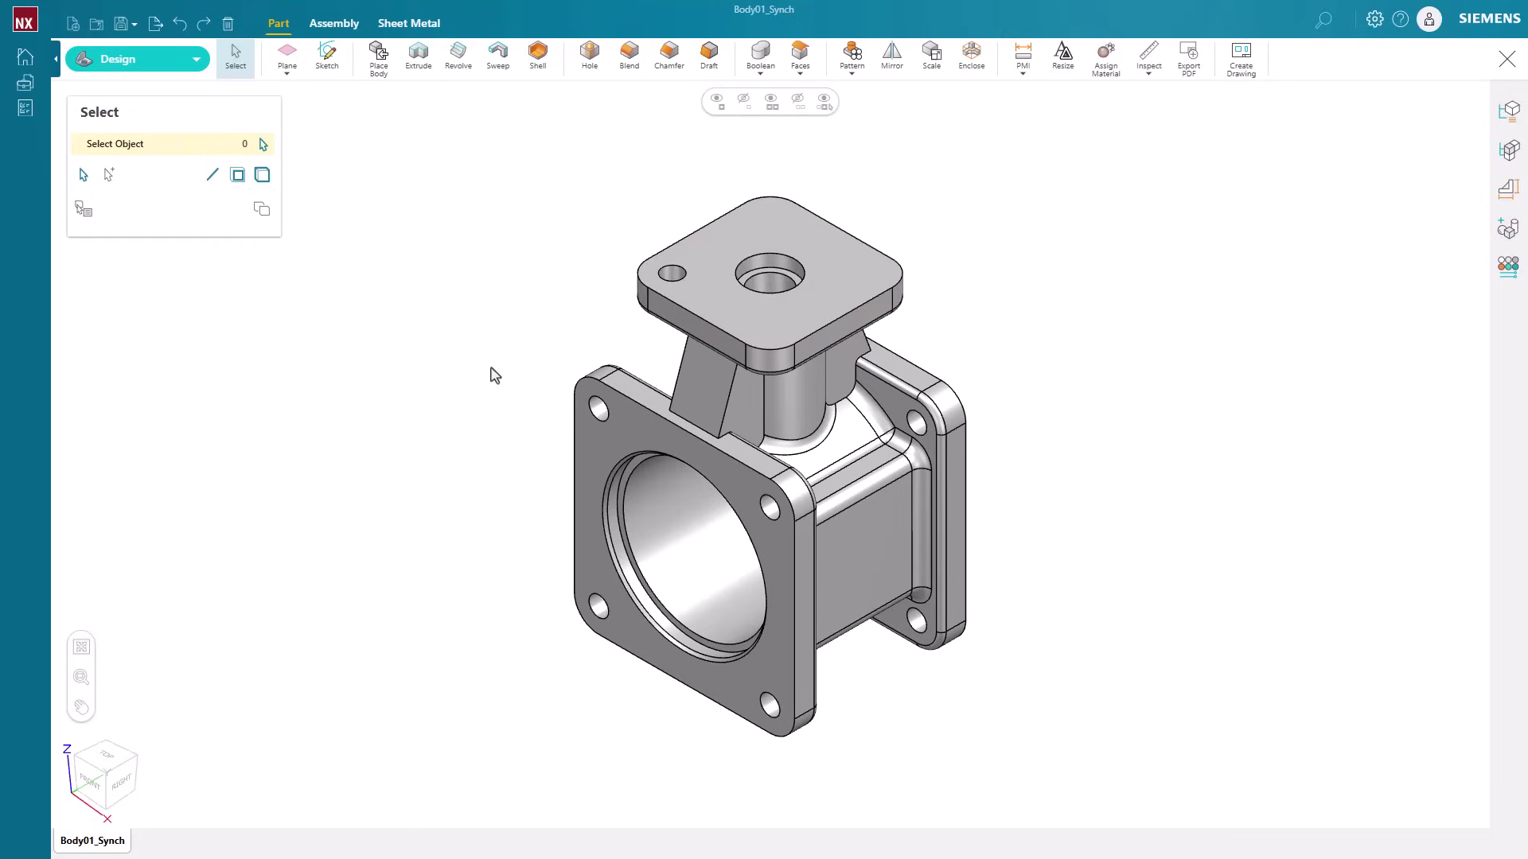
left_click(624, 438)
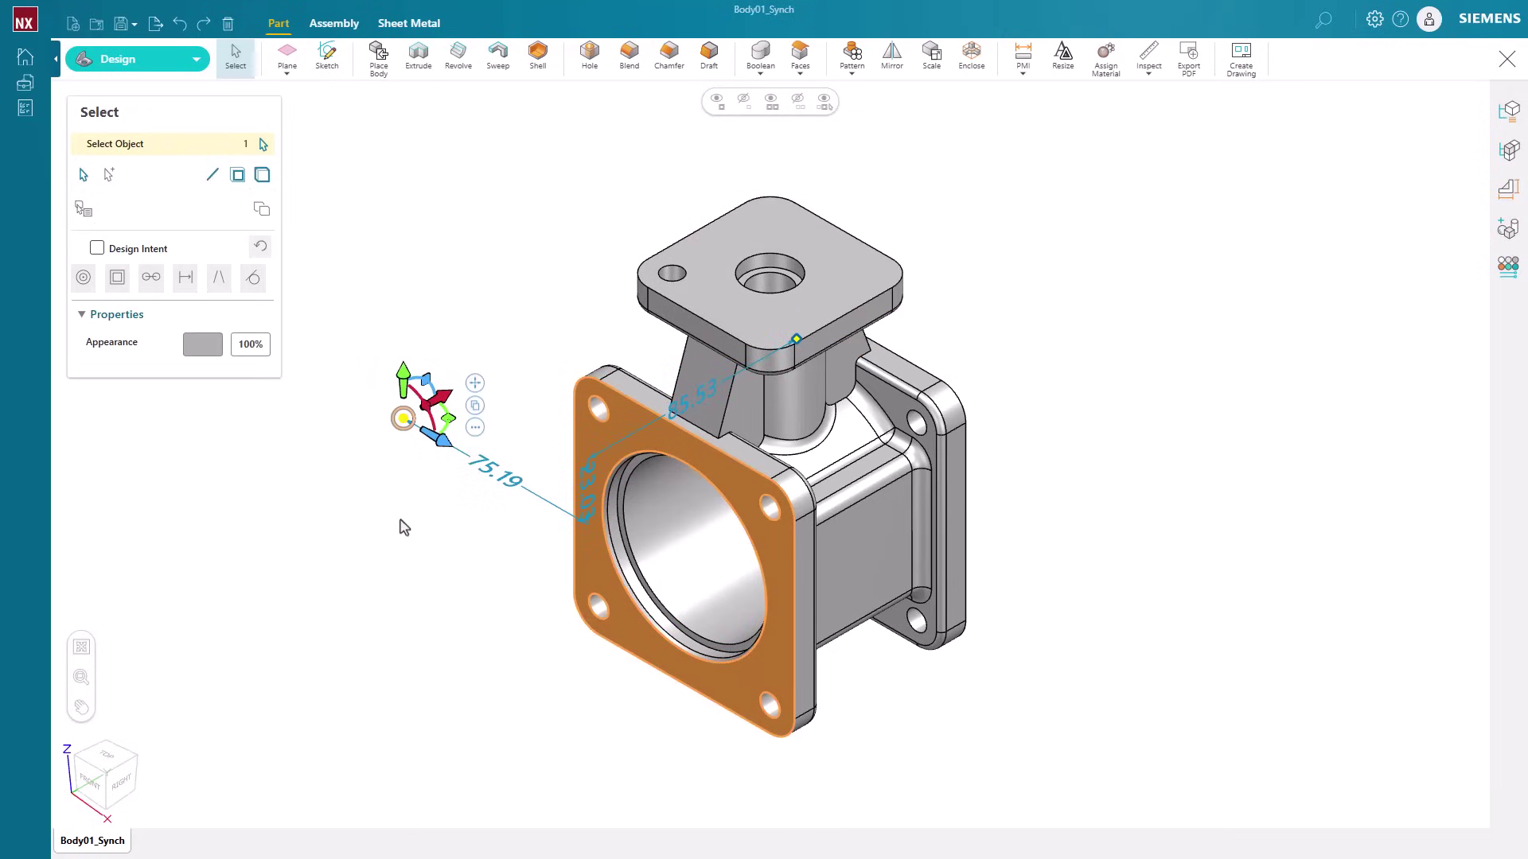
Clear the flange pick, switch the filter to faces and test picks on the front, top and side faces.
key("Escape")
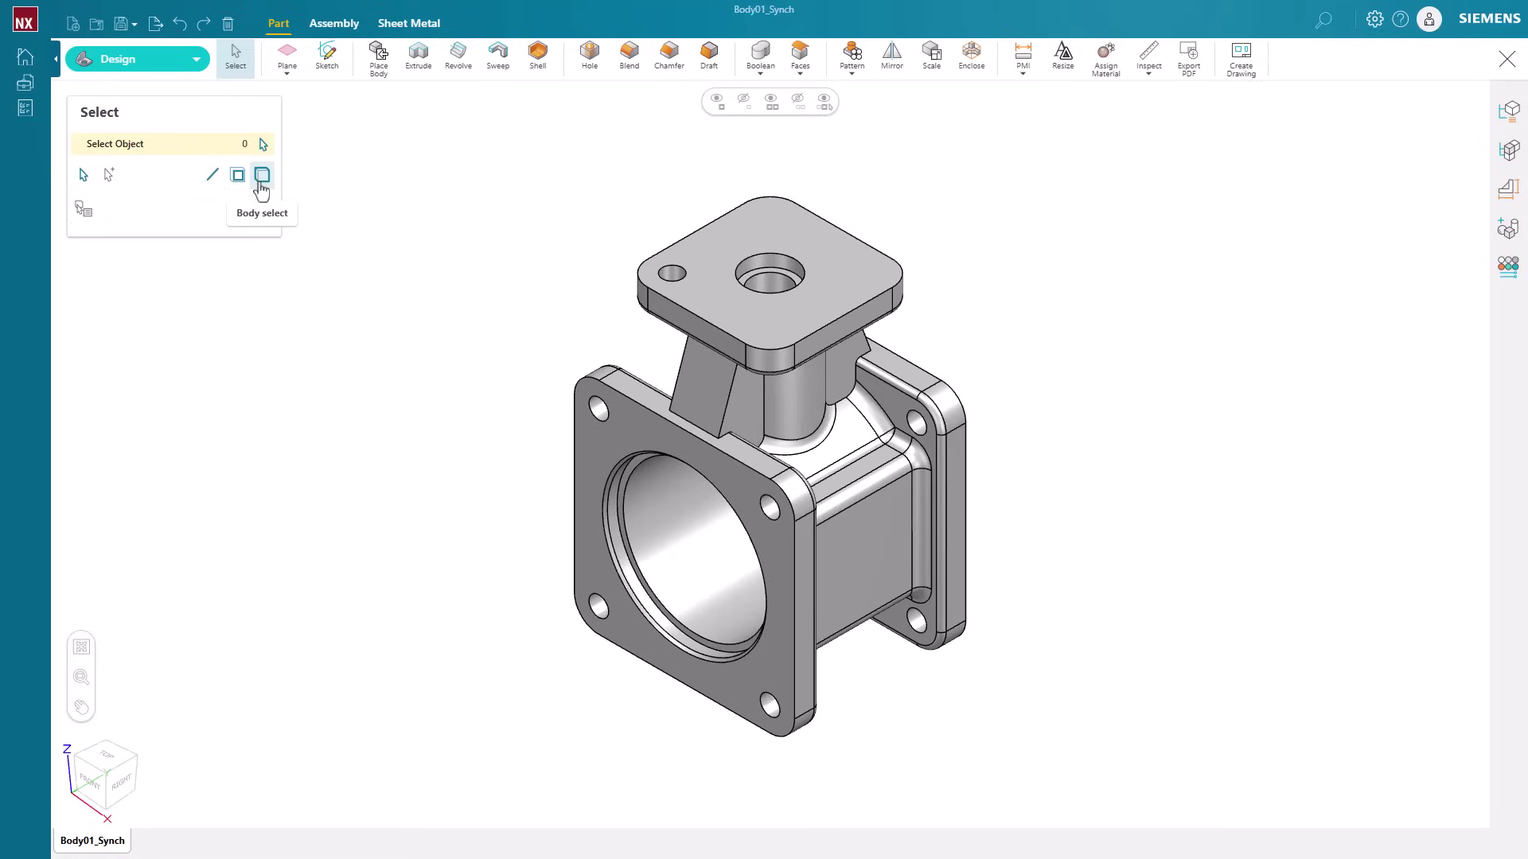
left_click(261, 179)
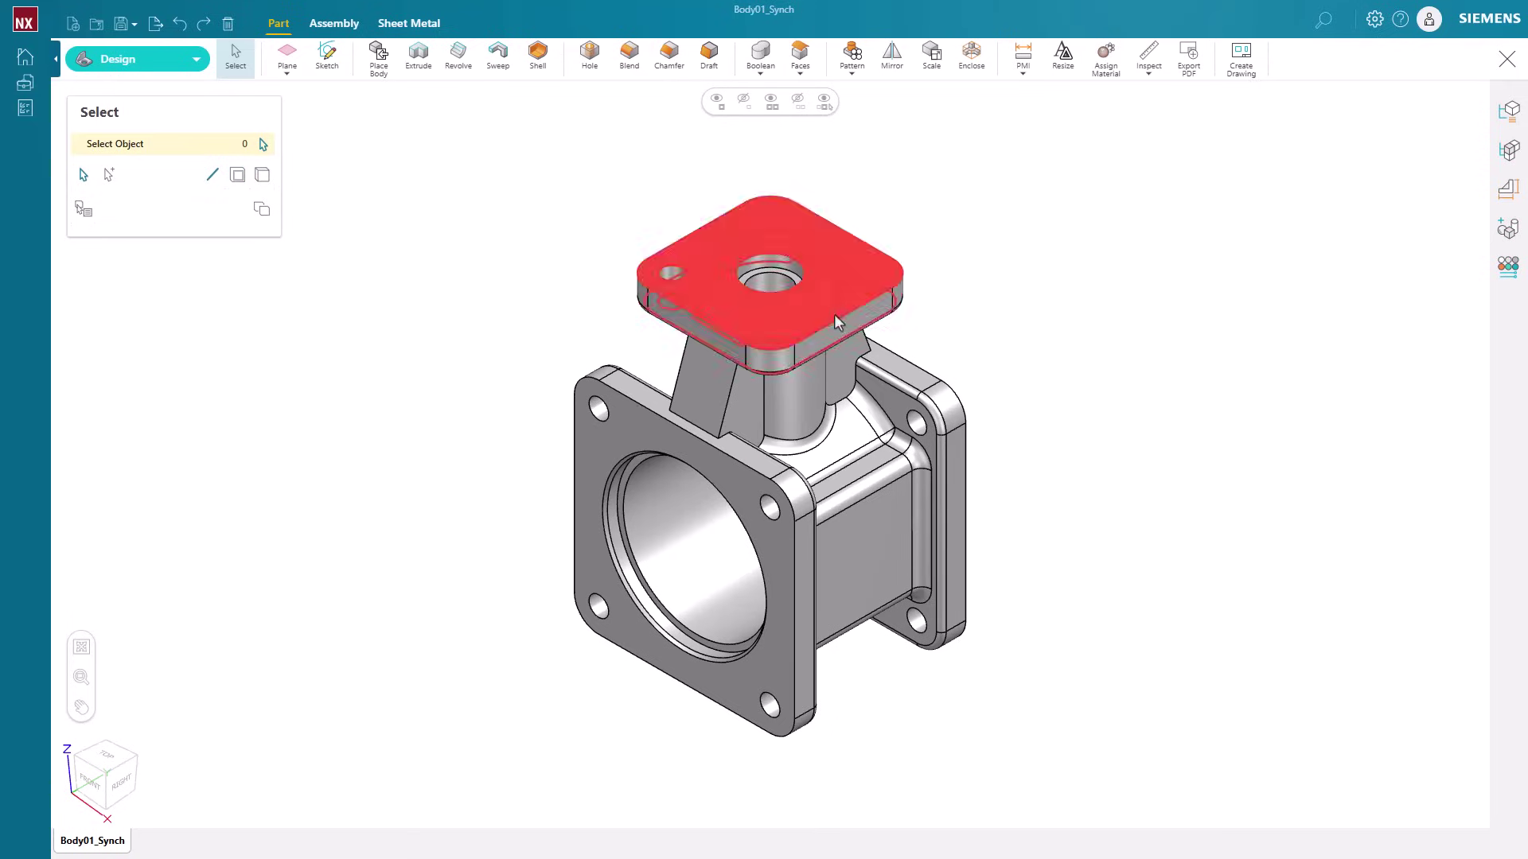
left_click(237, 176)
left_click(626, 429)
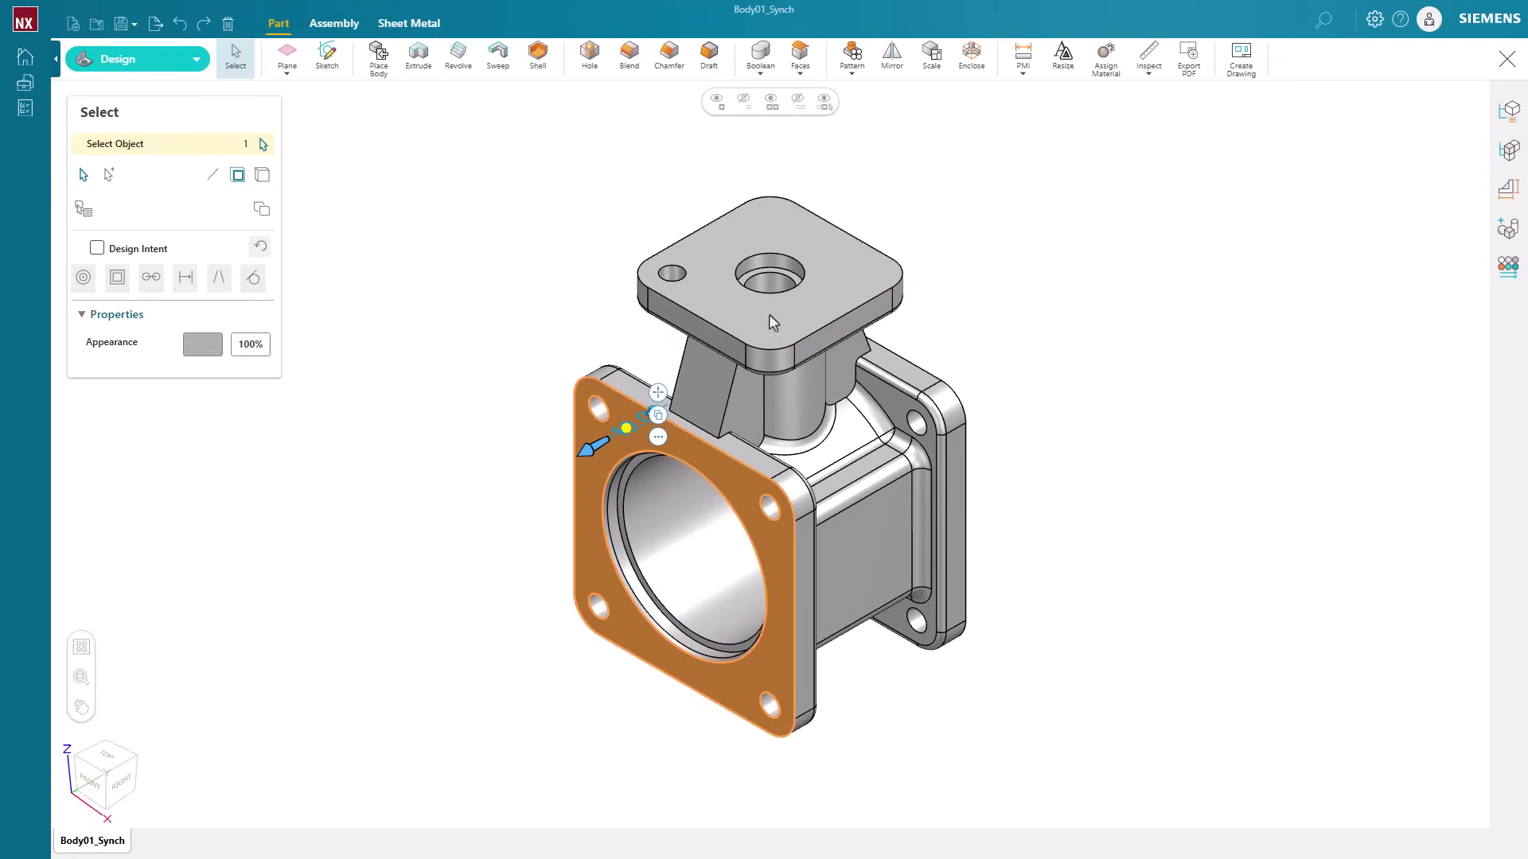
left_click(806, 301)
left_click(860, 539)
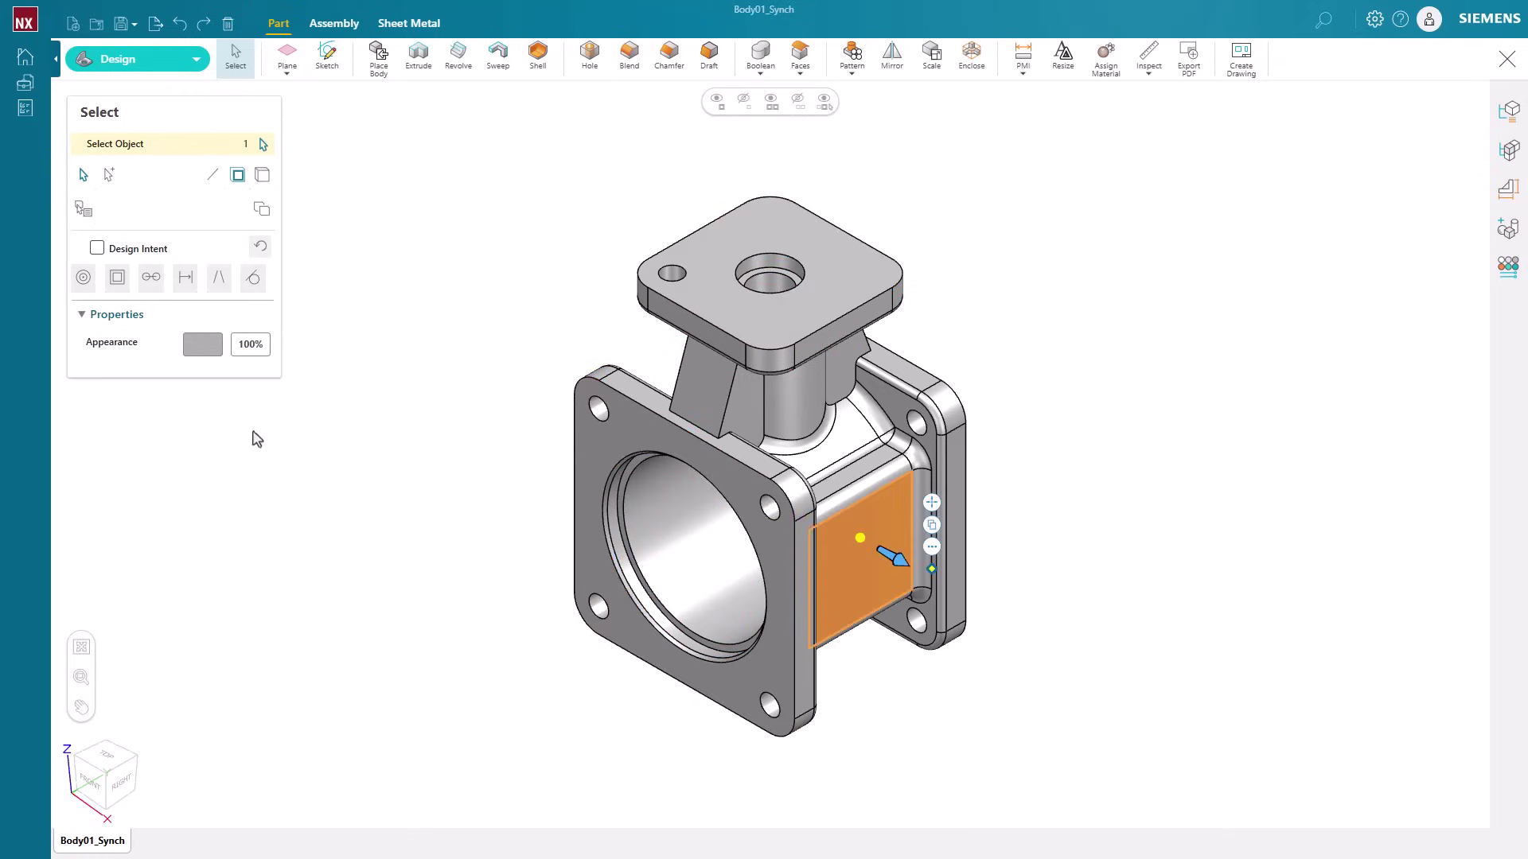
left_click(263, 389)
Switch the filter to whole bodies, pick the valve body once and clear it.
left_click(262, 175)
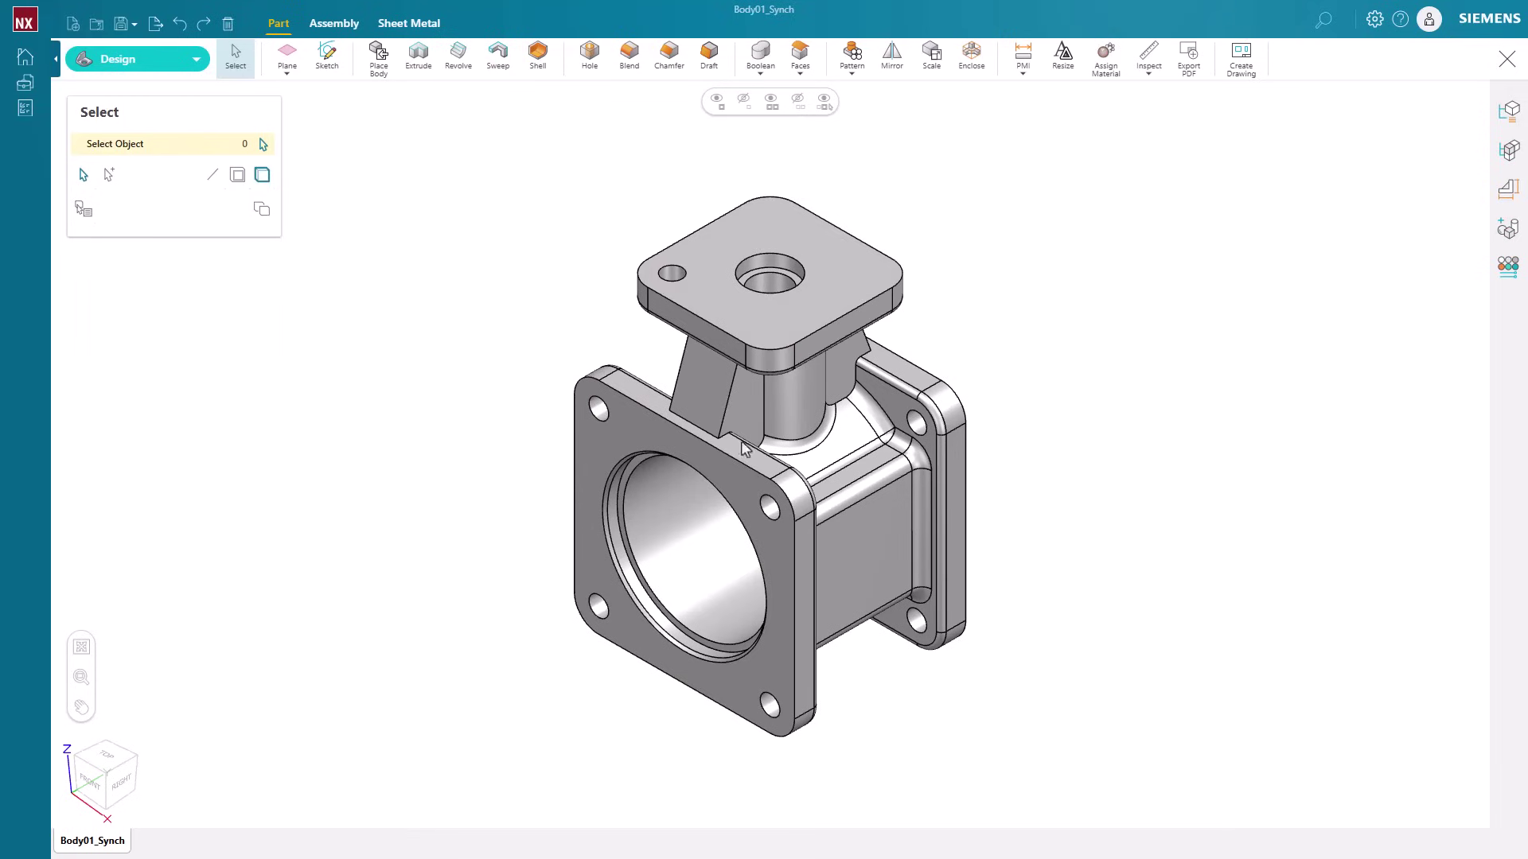
left_click(610, 448)
left_click(458, 347)
left_click(214, 178)
left_click(761, 332)
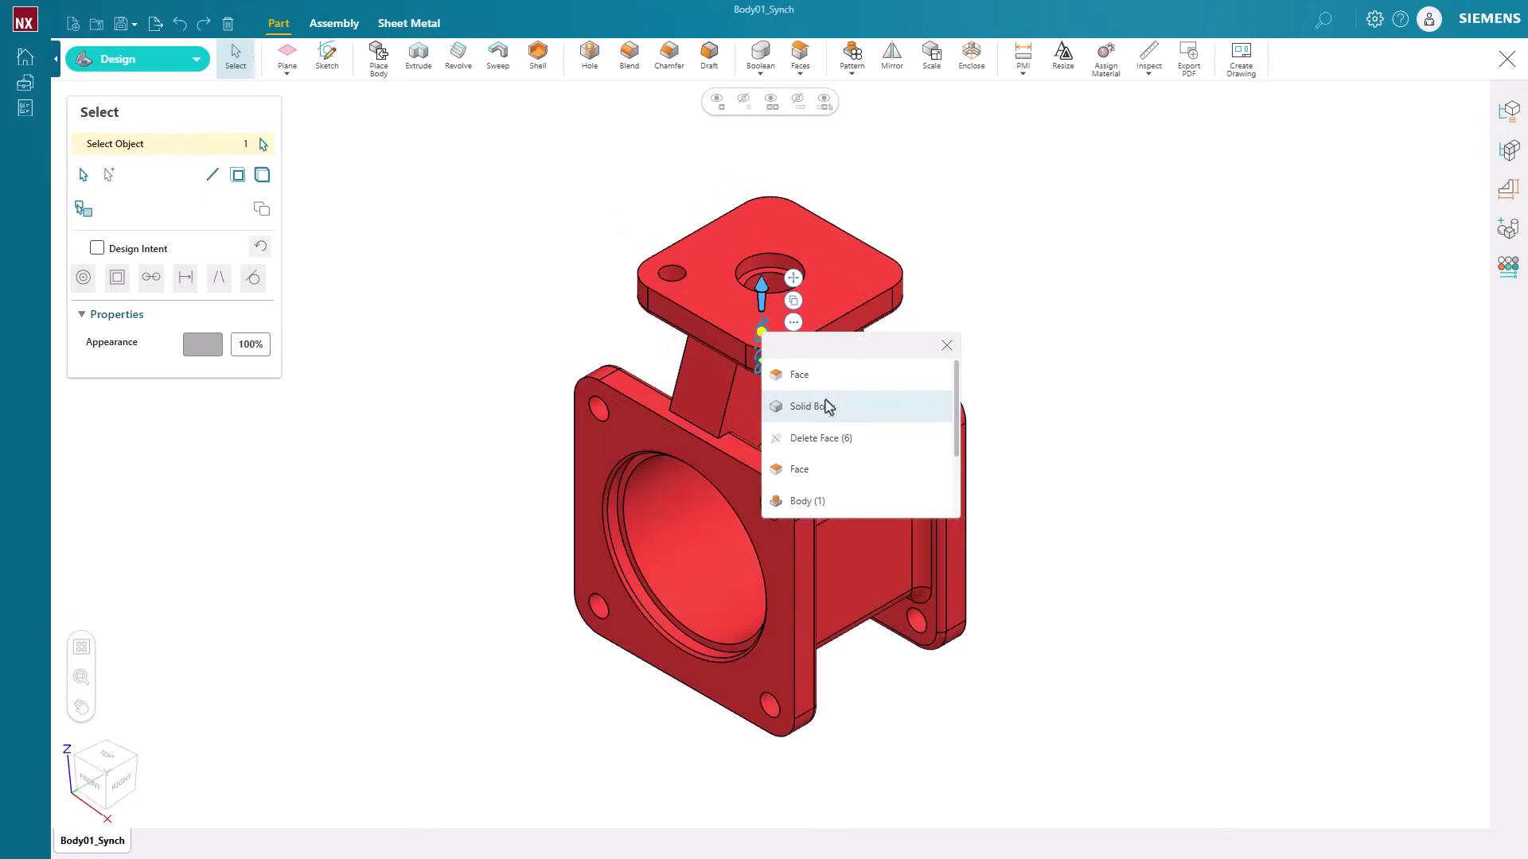
left_click(816, 474)
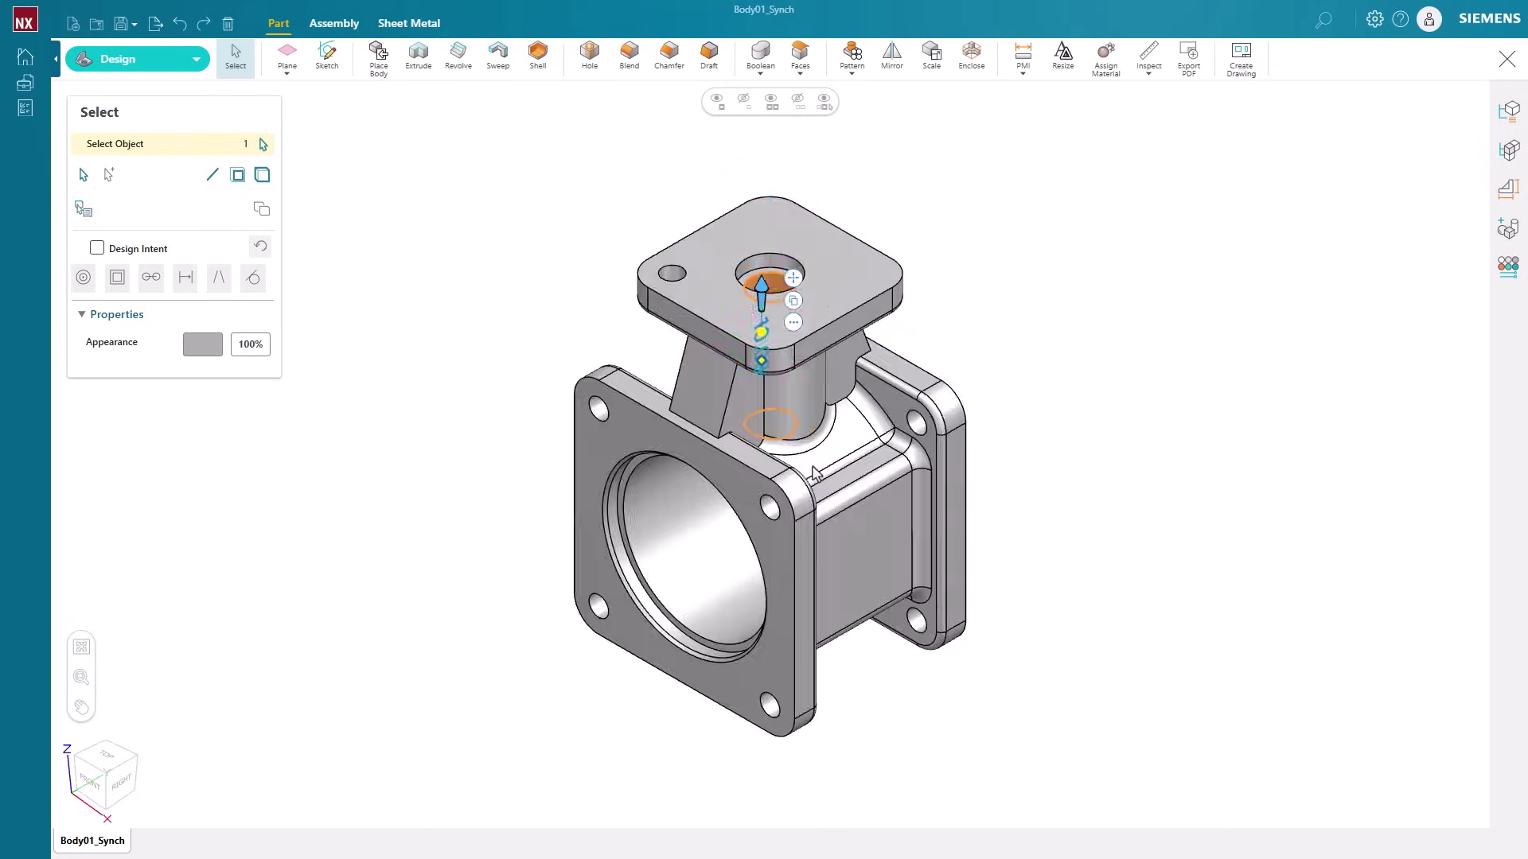
left_click(478, 399)
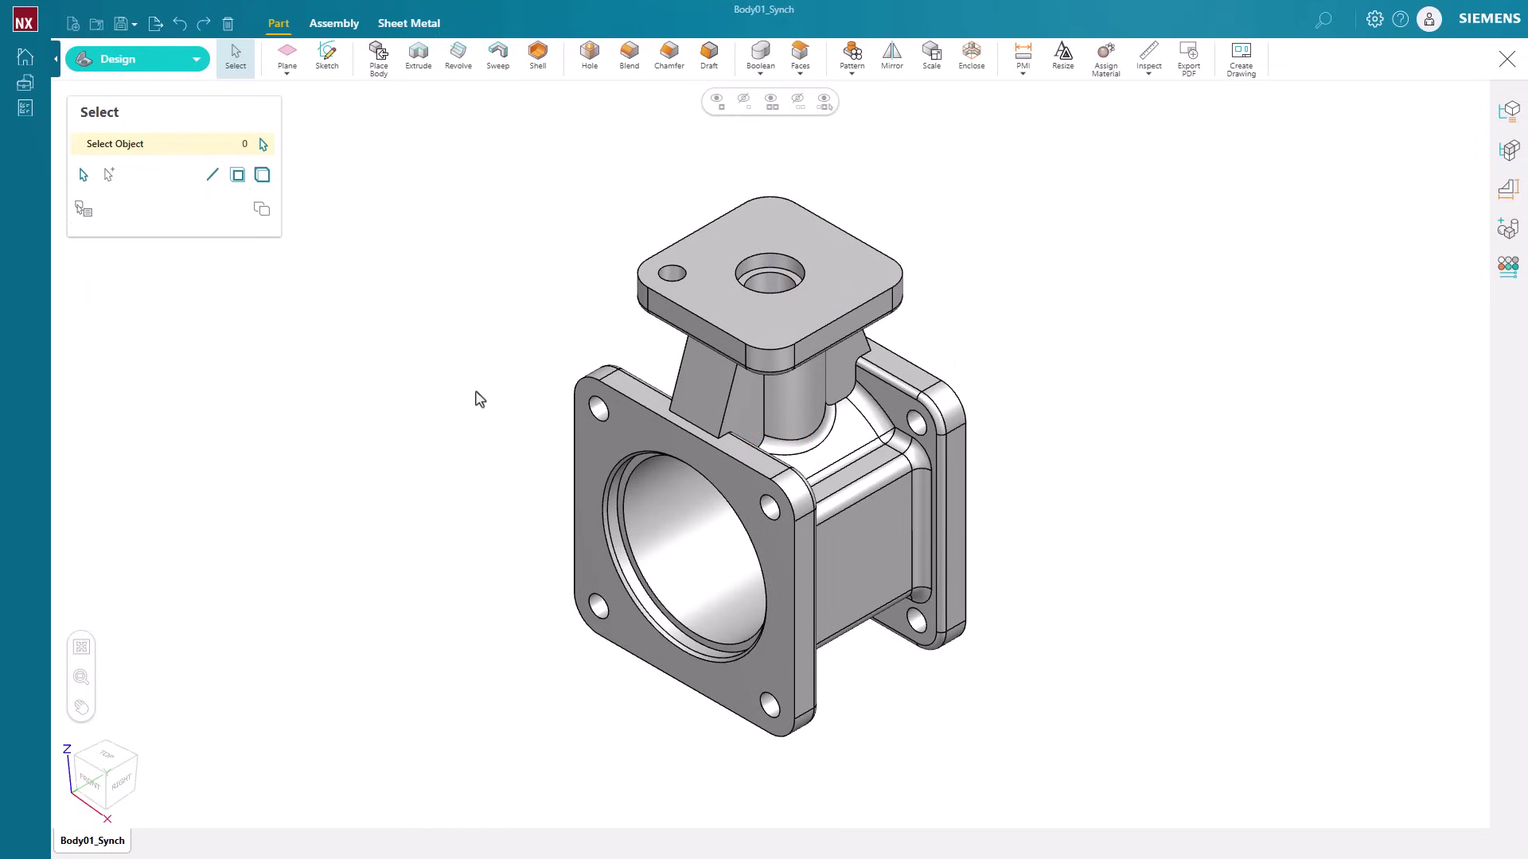
Trial-move the small top-flange hole with the Smart Triad and undo it.
left_click(671, 276)
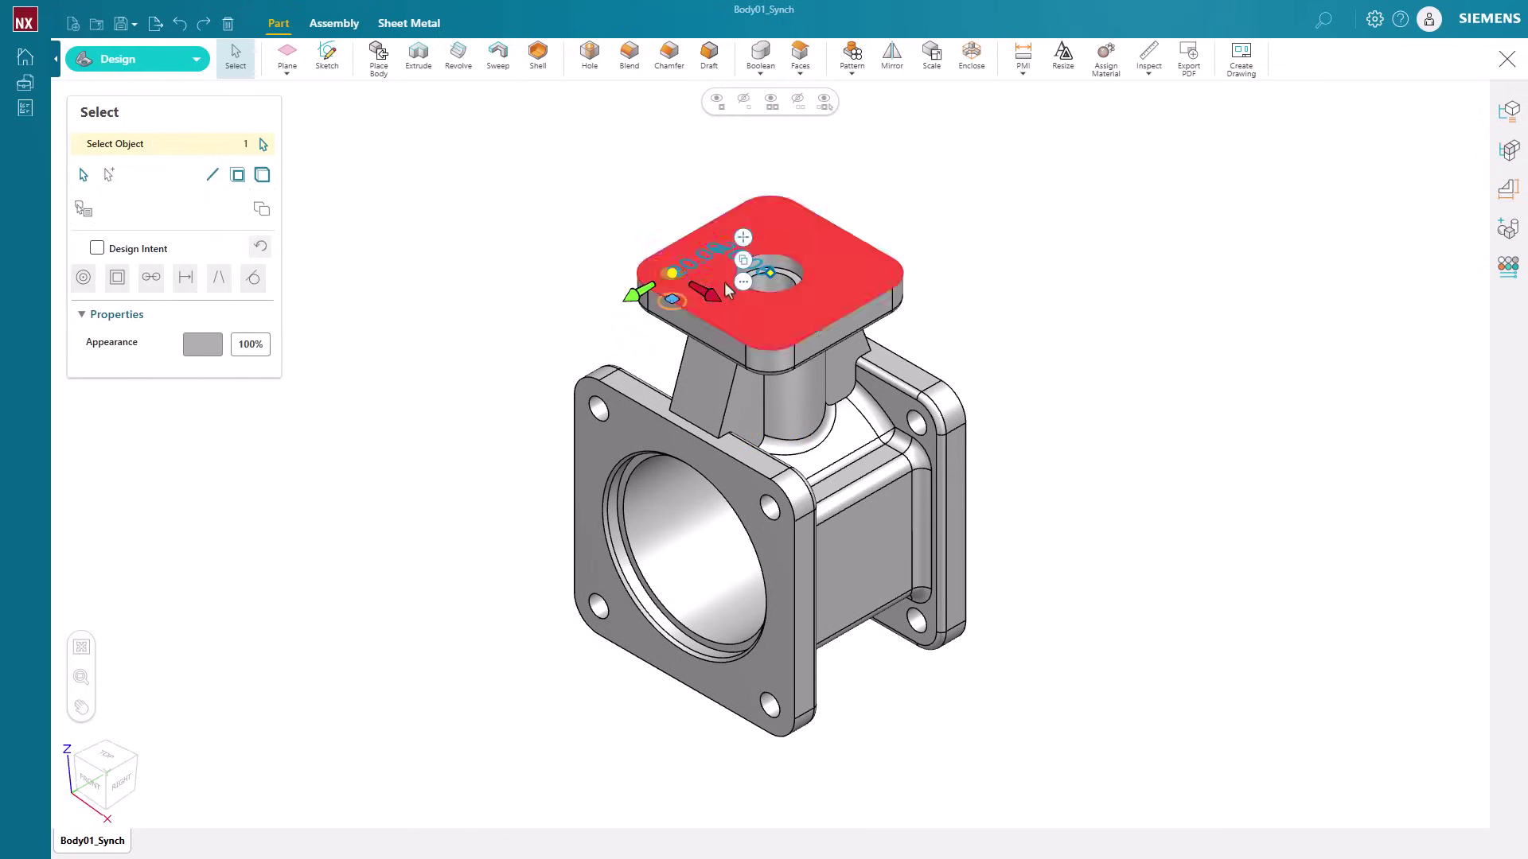
left_click(707, 292)
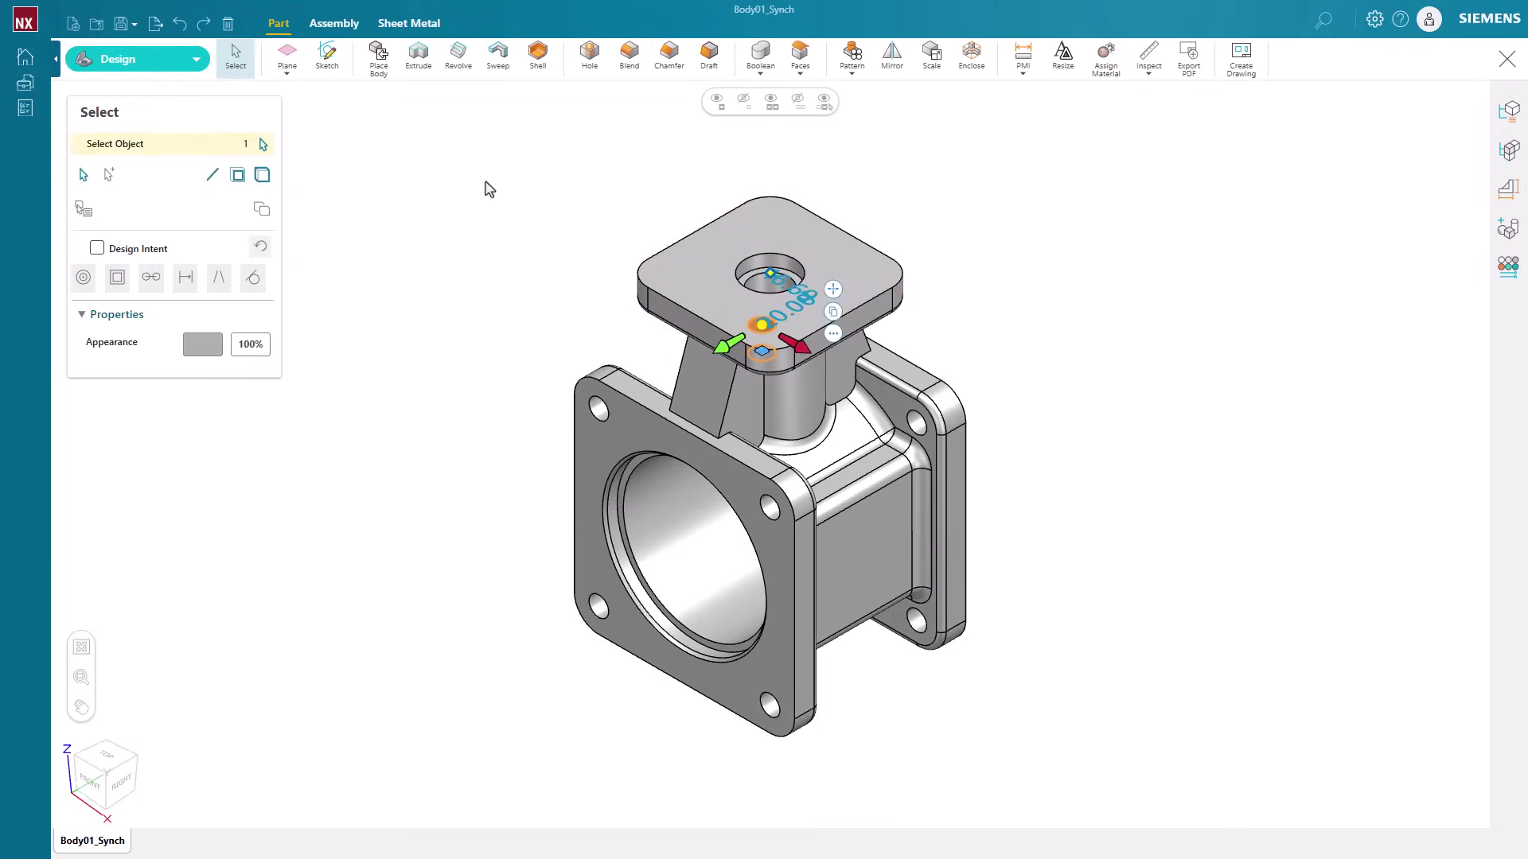
left_click(181, 27)
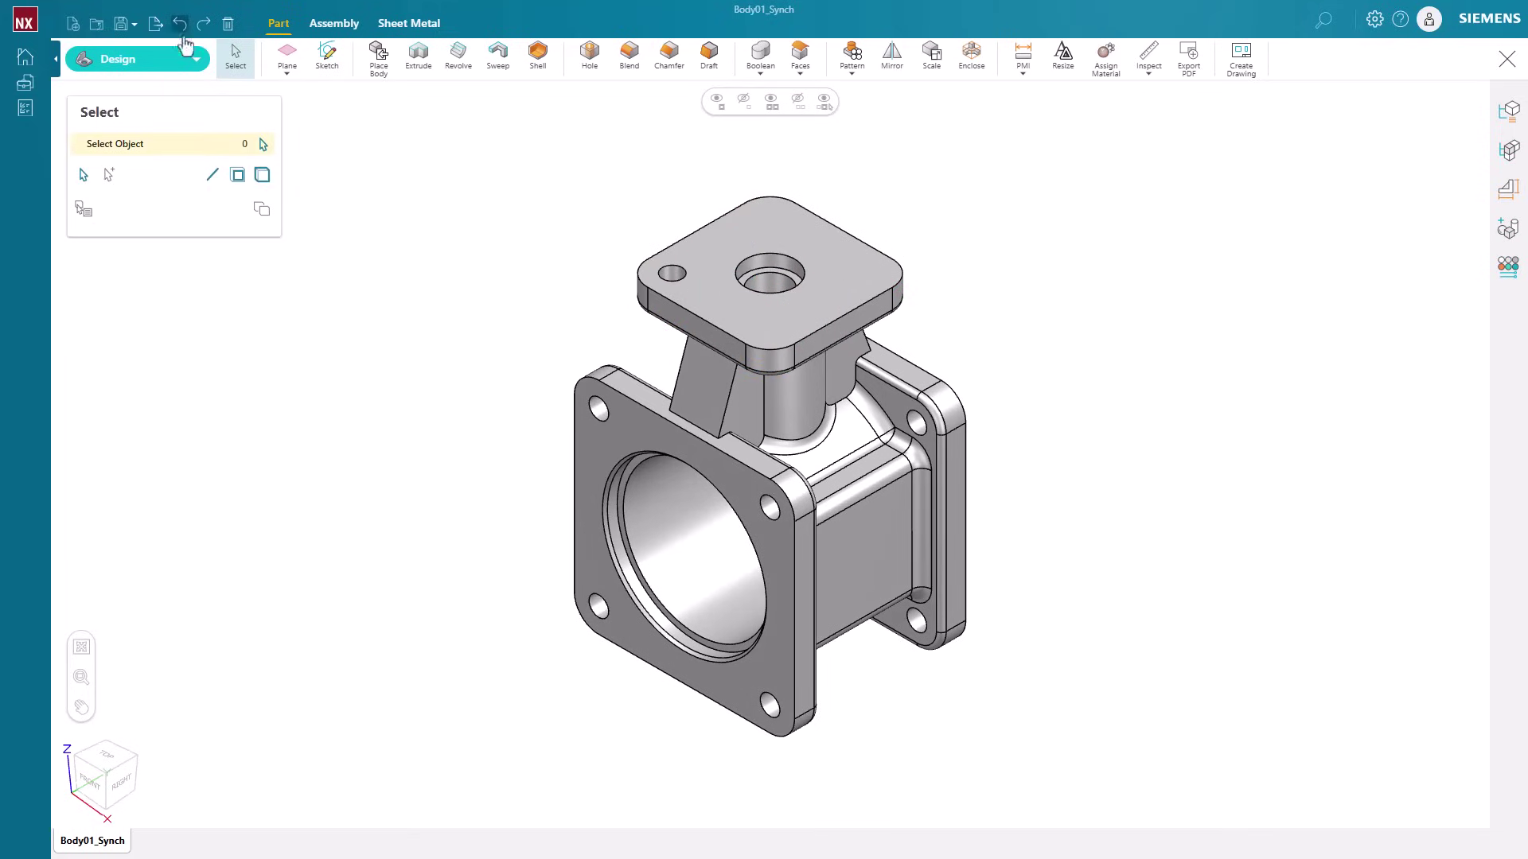
Move the hole toward the top face centre via a distance entry, then undo back to the corner.
left_click(662, 280)
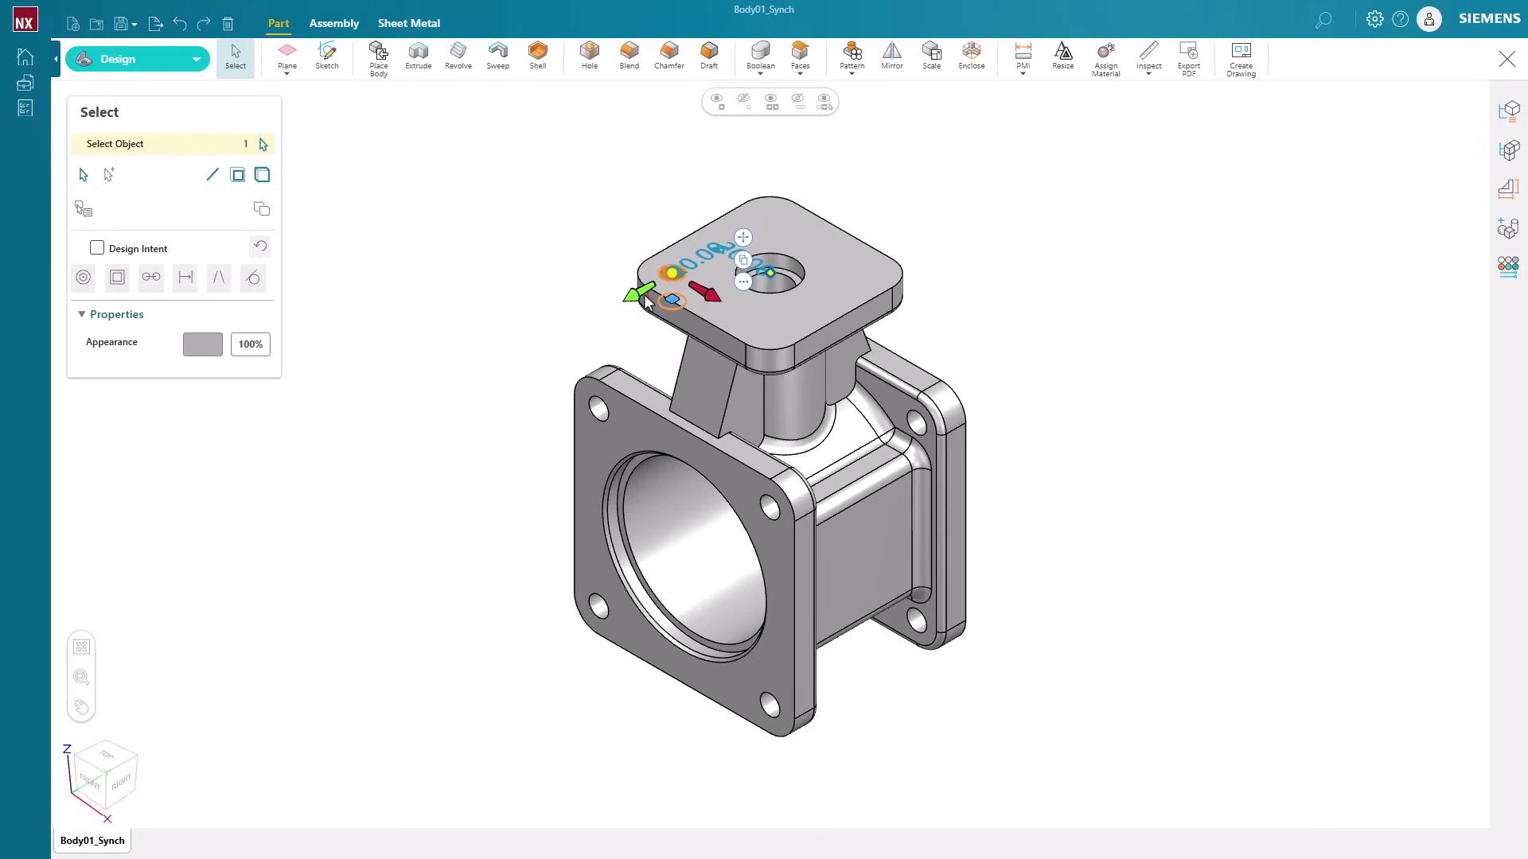
left_click(644, 293)
left_click(766, 230)
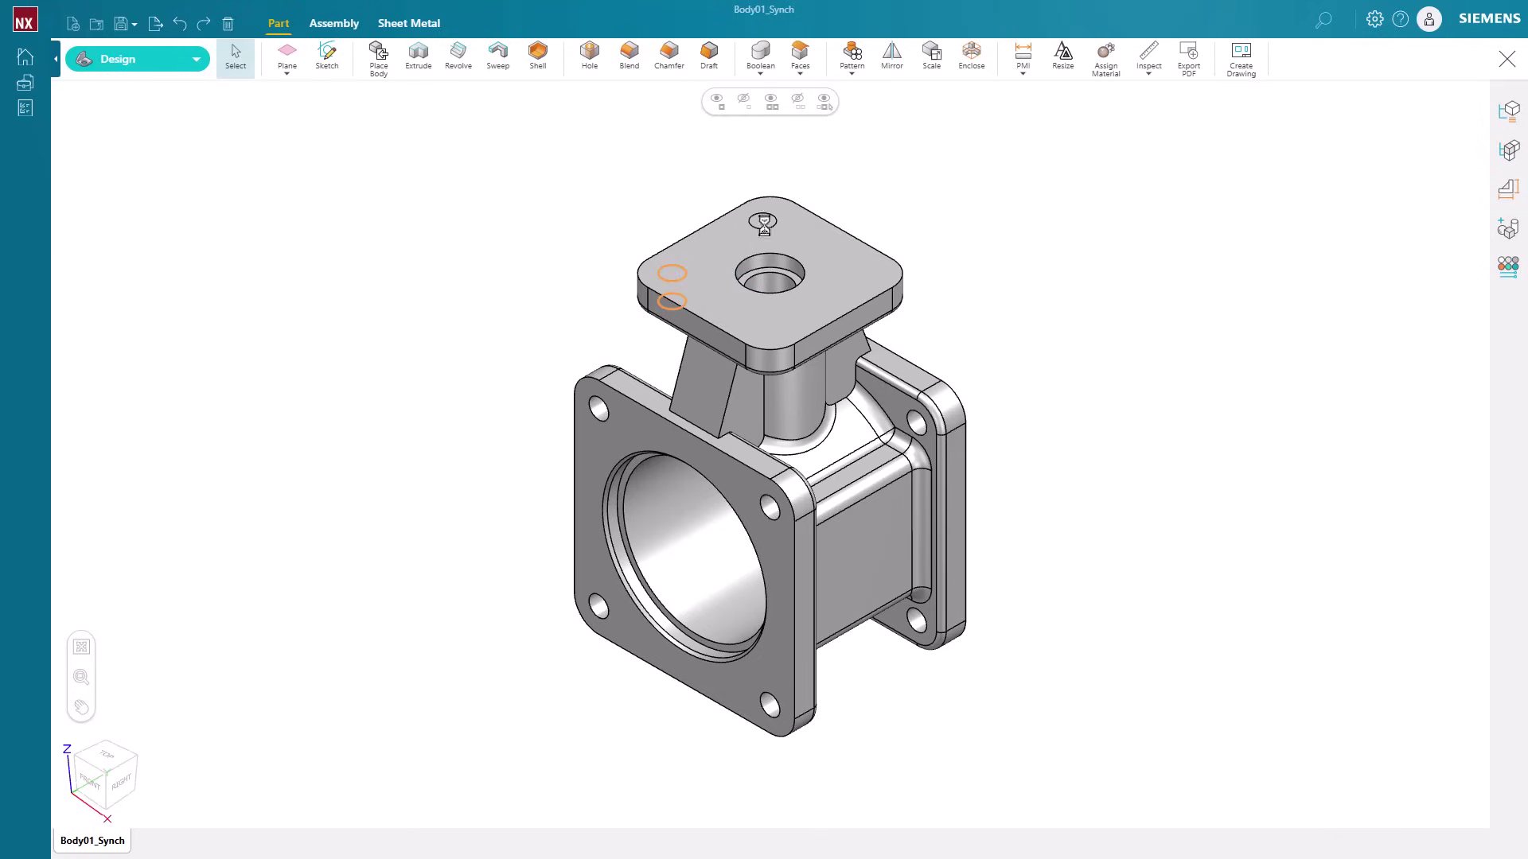
left_click(178, 22)
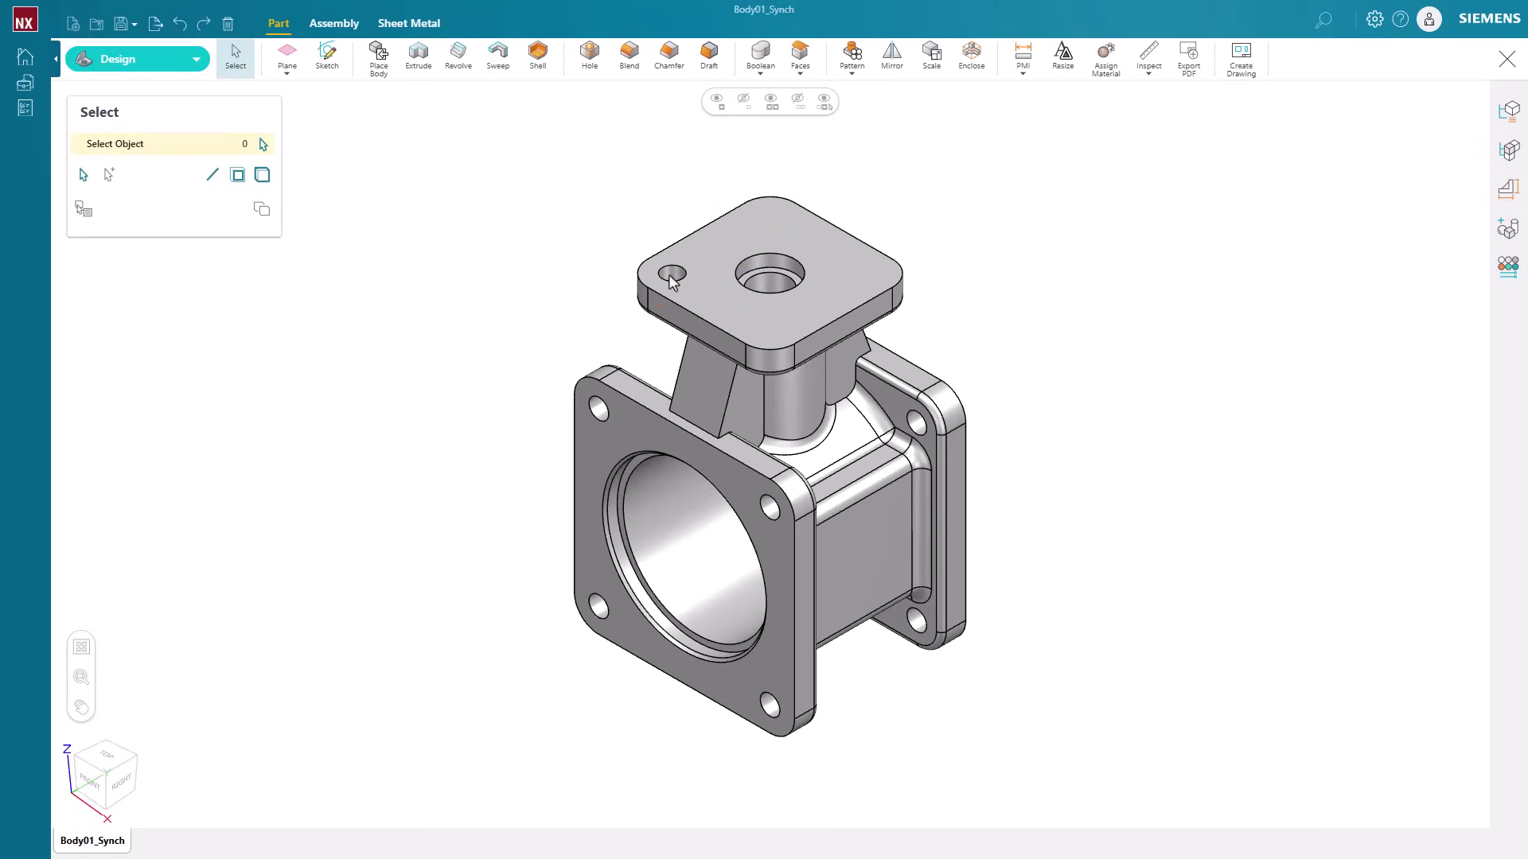
Move the small hole over to the right side of the top face.
left_click(671, 280)
left_click(742, 266)
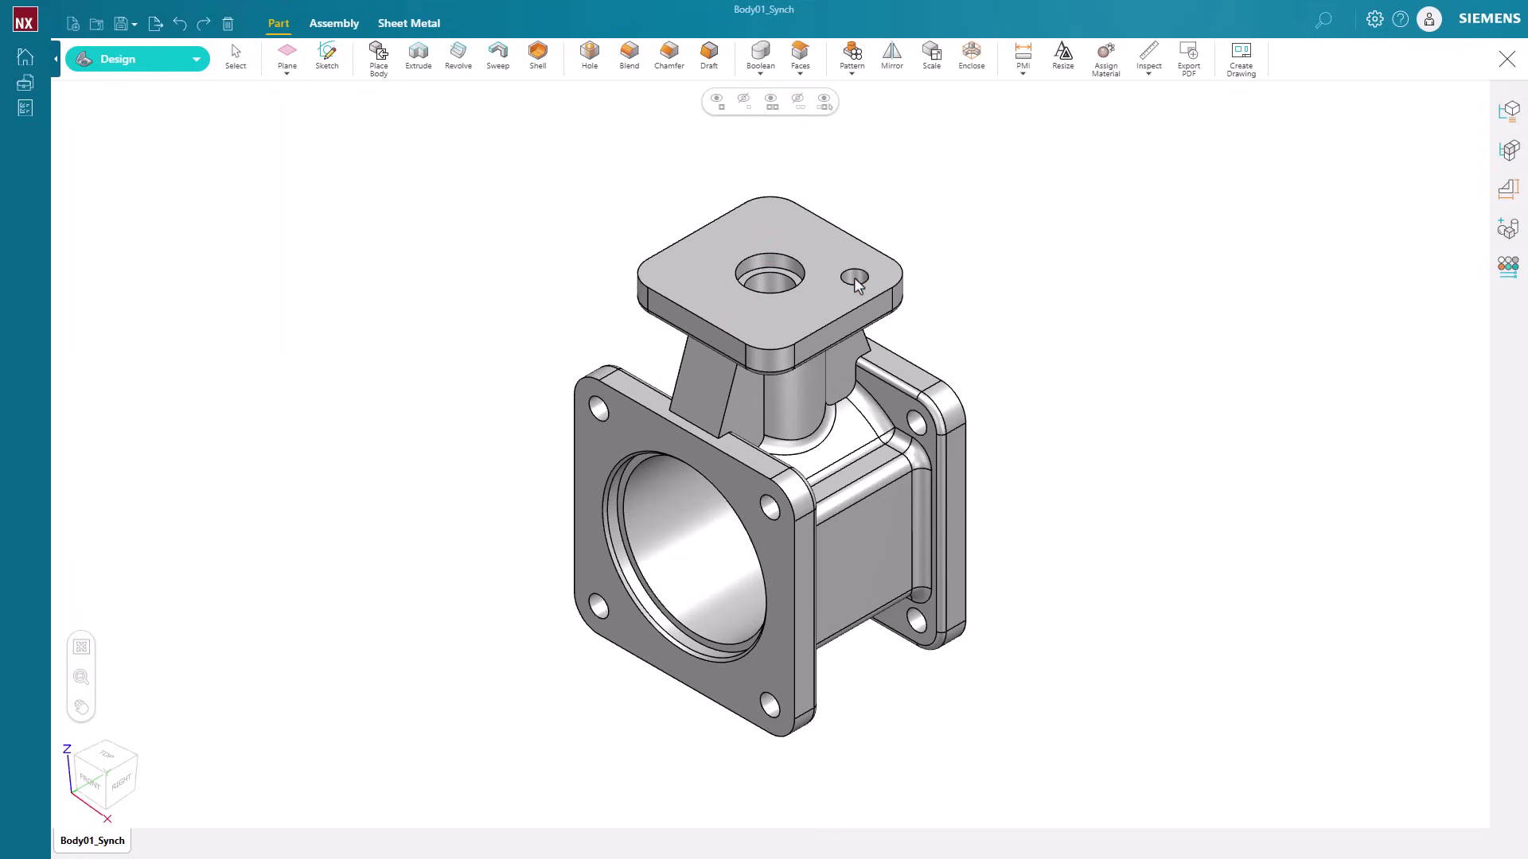
left_click(608, 275)
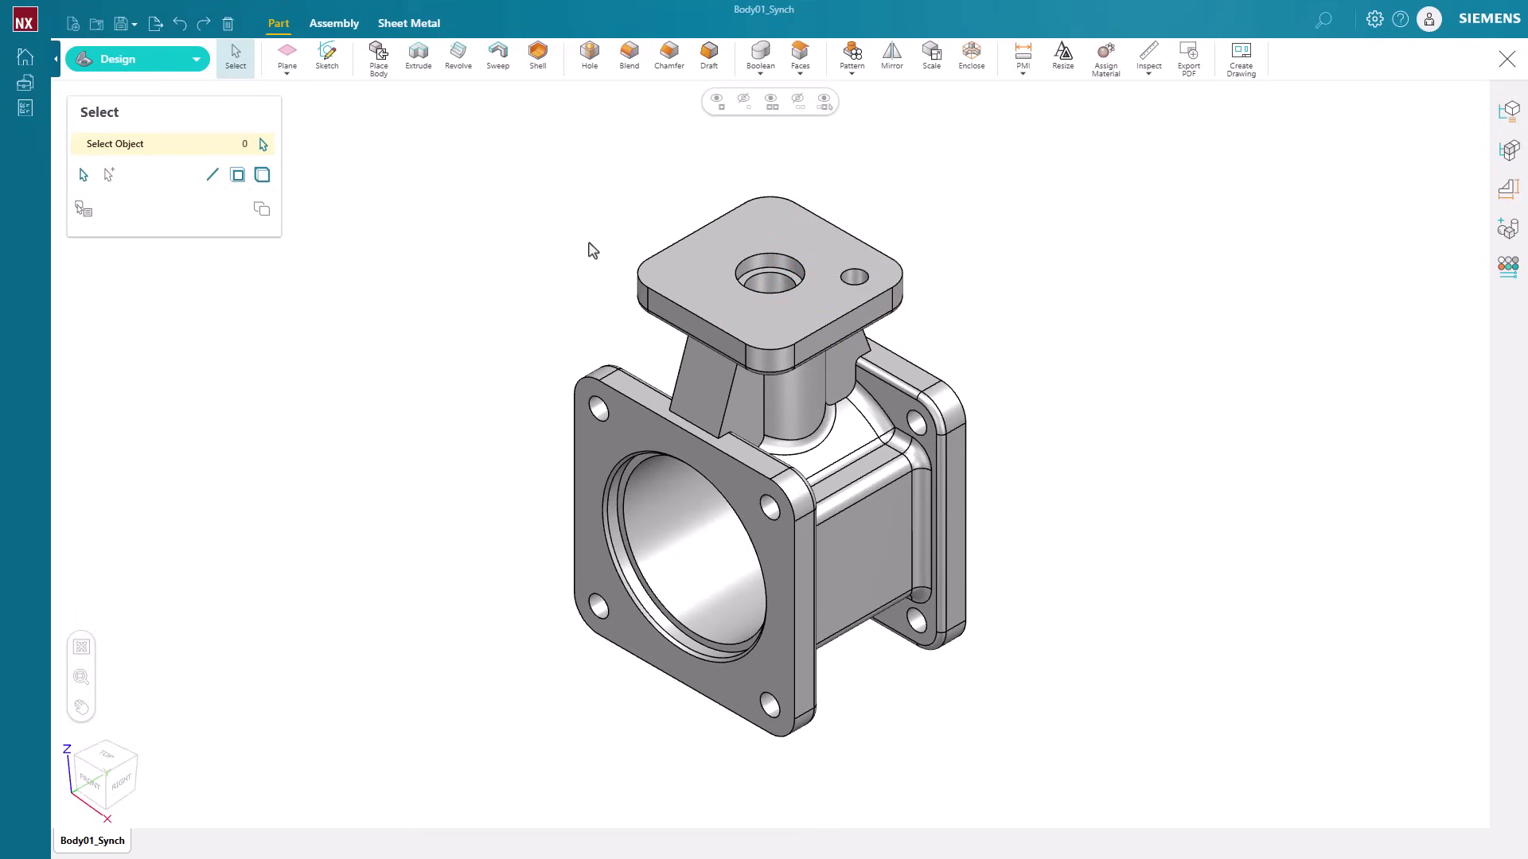
Undo the hole move, pick the slanted gusset face and set its handle on the lower edge in right view.
left_click(178, 23)
left_click(701, 384)
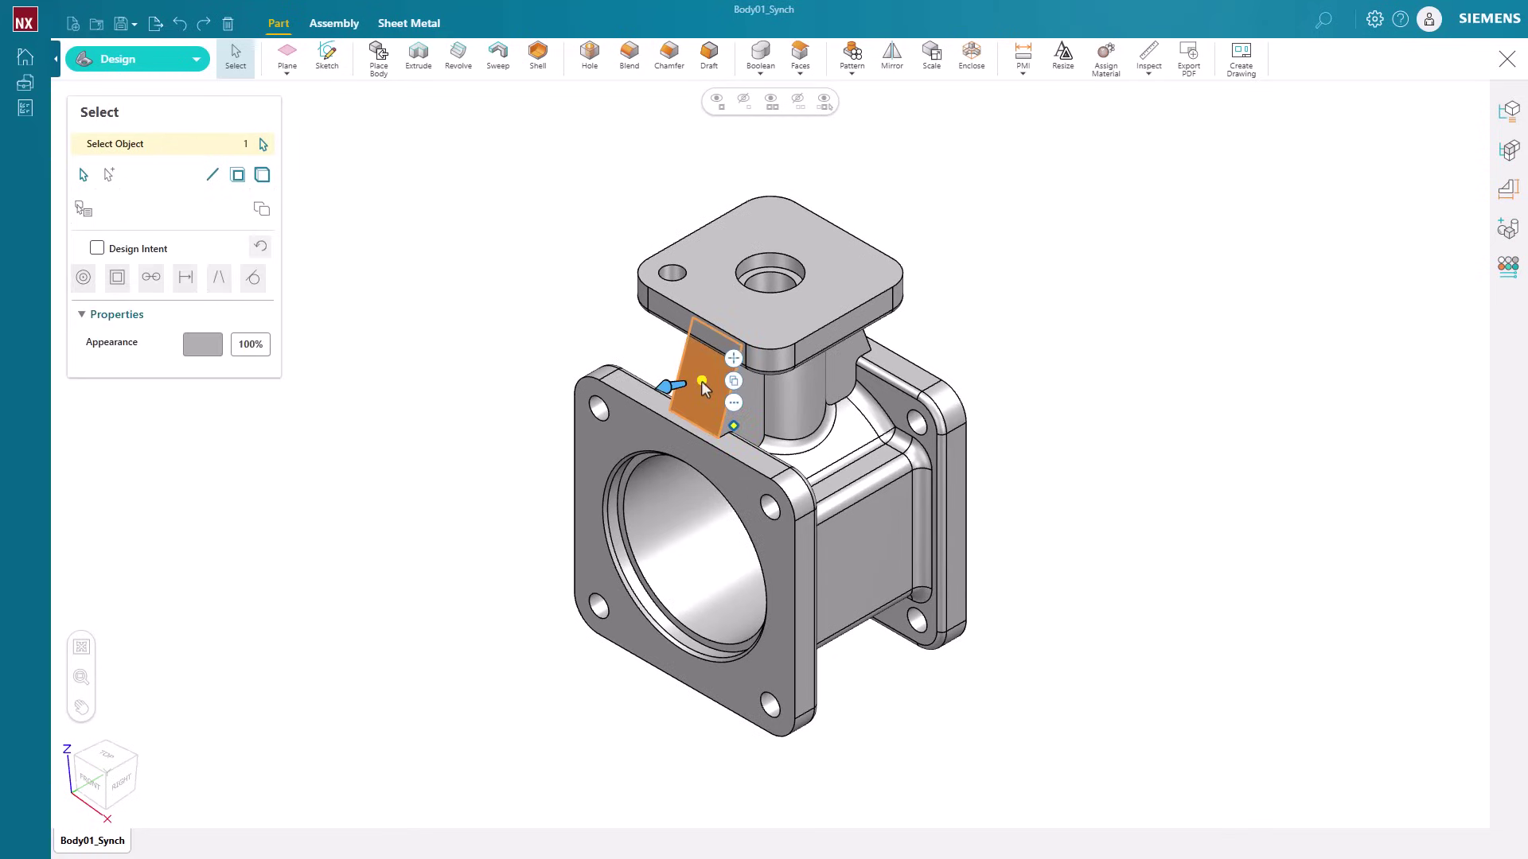
left_click_drag(700, 381, 718, 436)
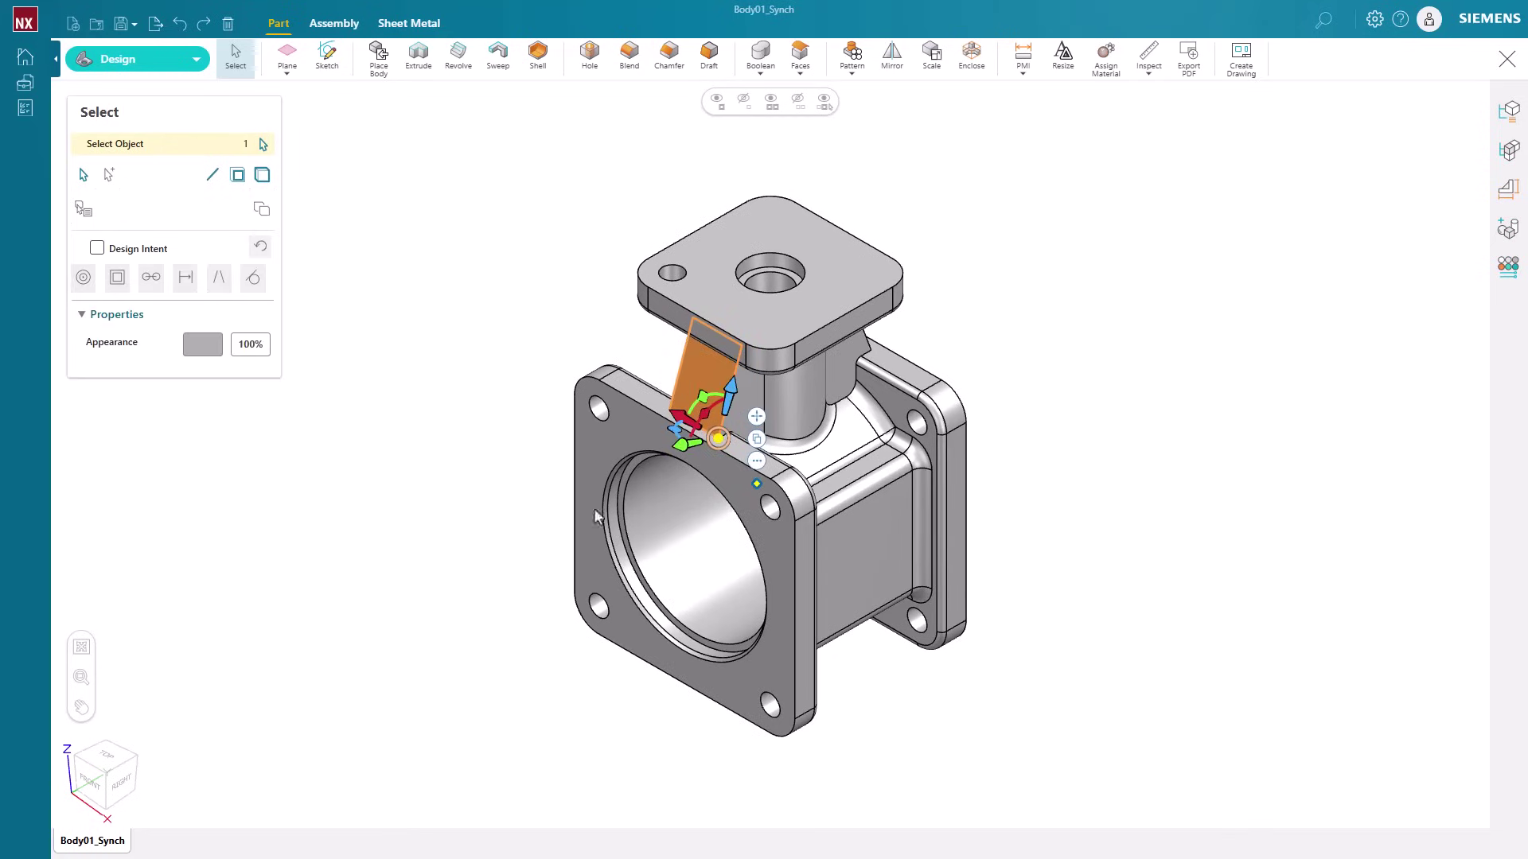
left_click(119, 782)
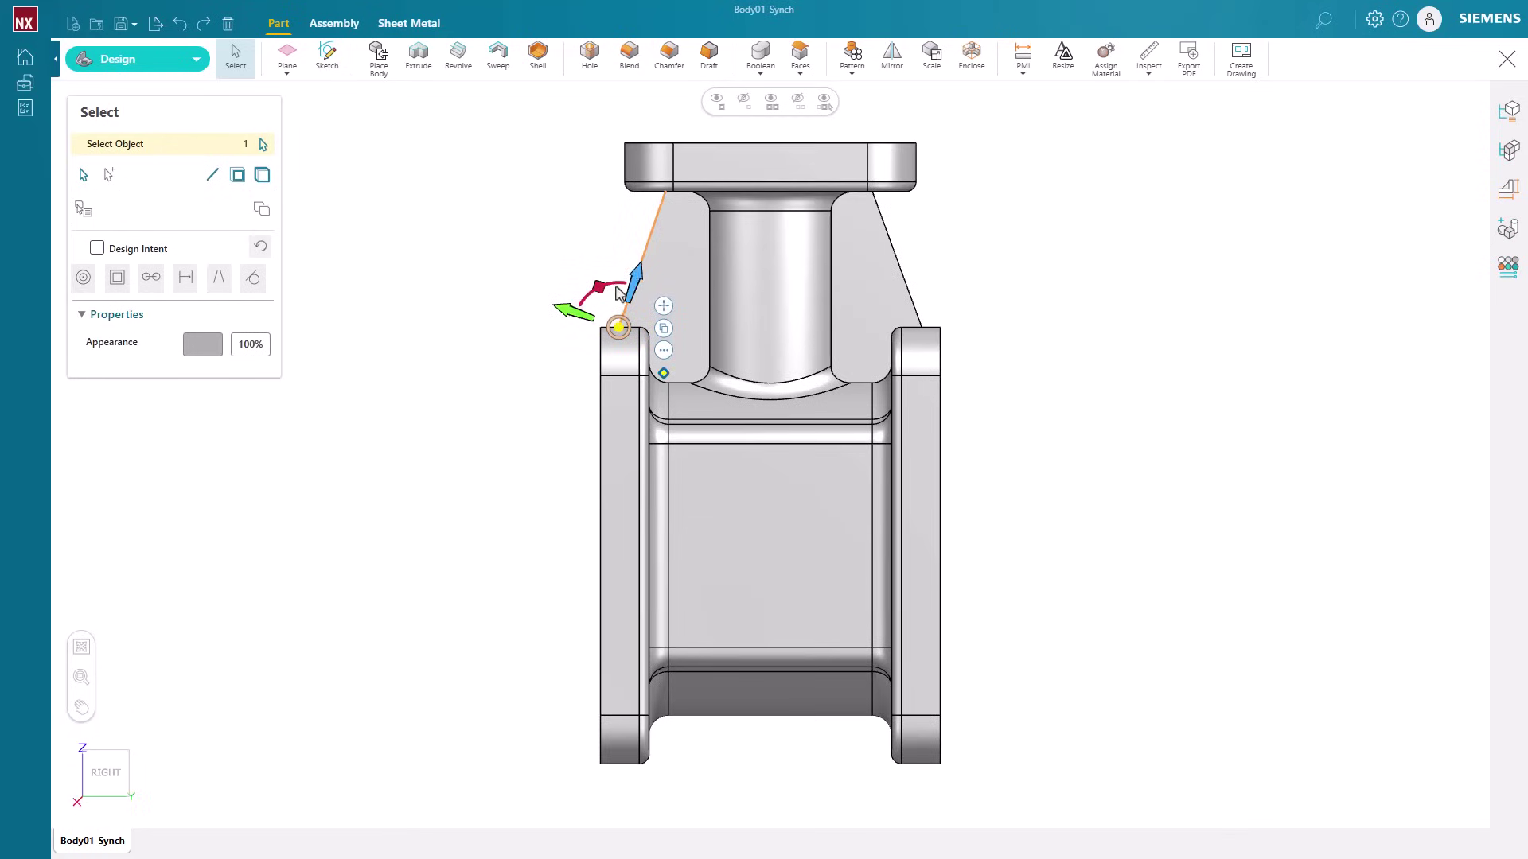
Tilt the gusset face by dragging the rotate handle, then deselect and return to isometric view.
mouse_move(620, 294)
left_mouse_down()
mouse_move(650, 203)
mouse_move(631, 221)
left_mouse_up()
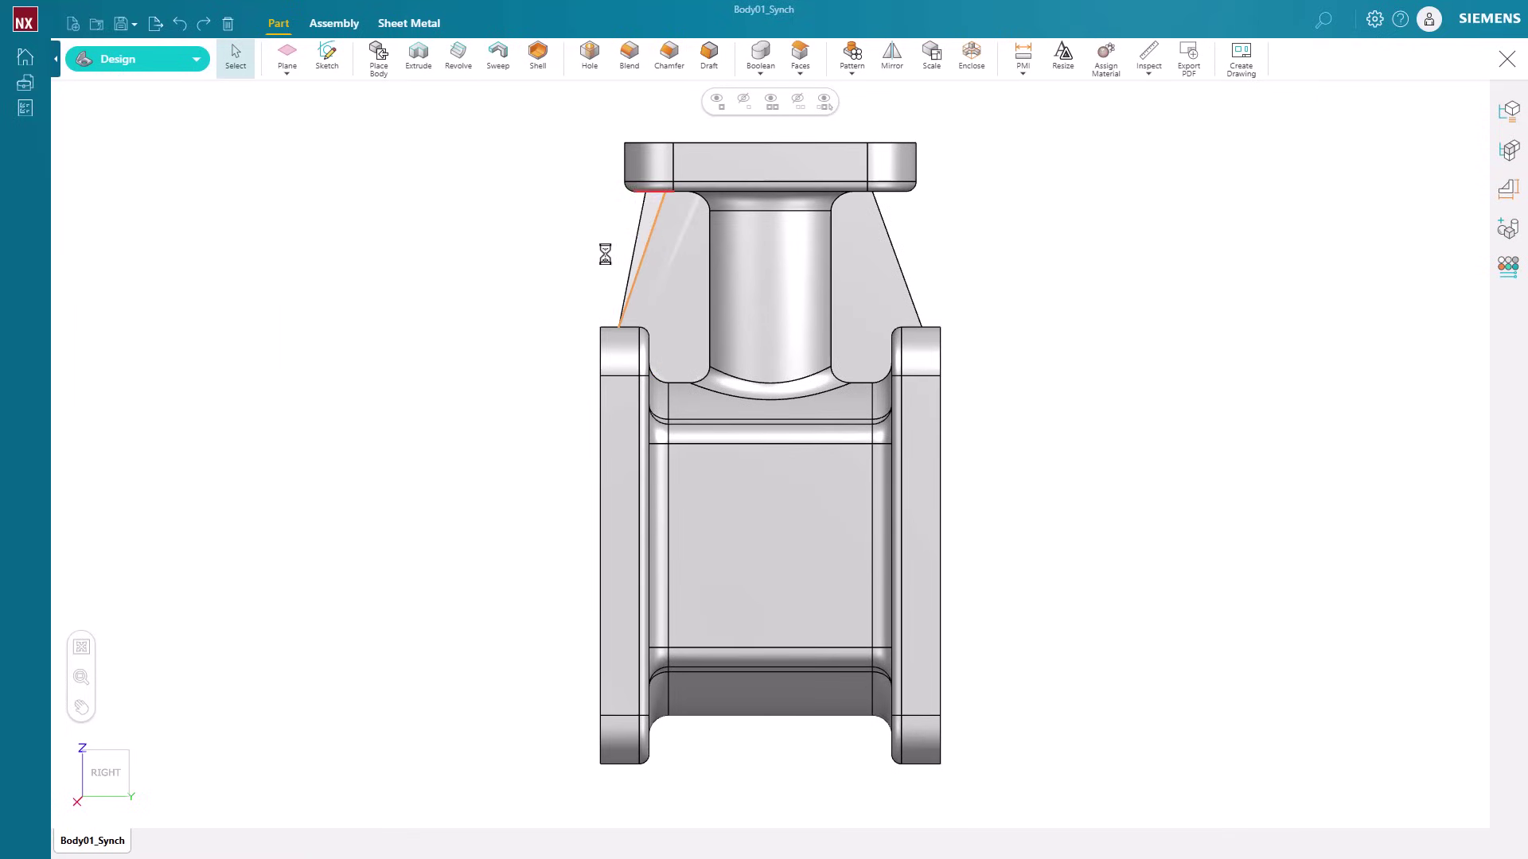
left_click(556, 281)
left_click(71, 809)
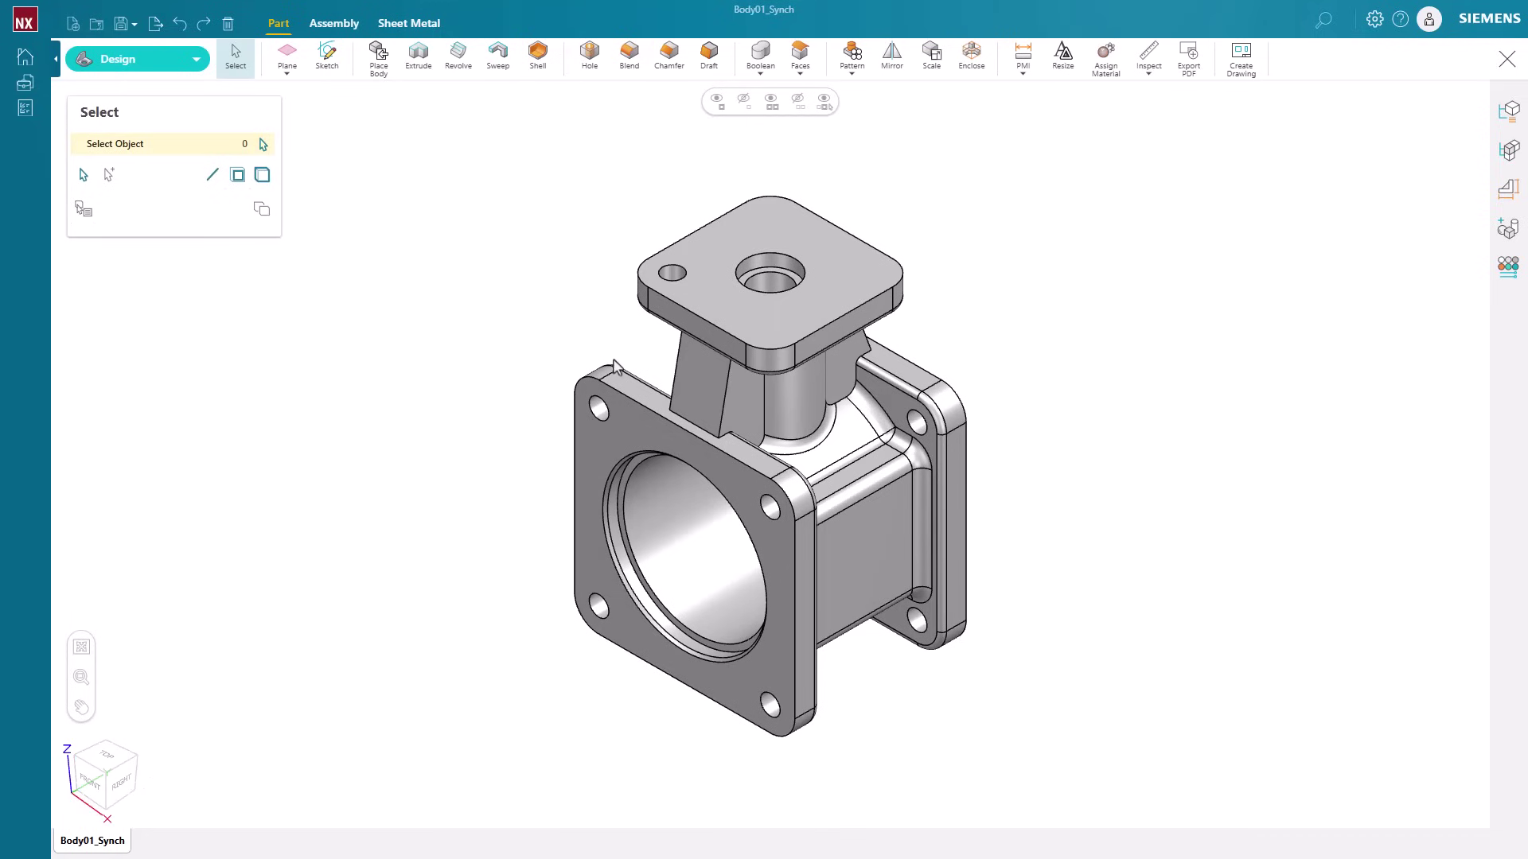
left_click(700, 382)
left_click_drag(702, 380, 819, 489)
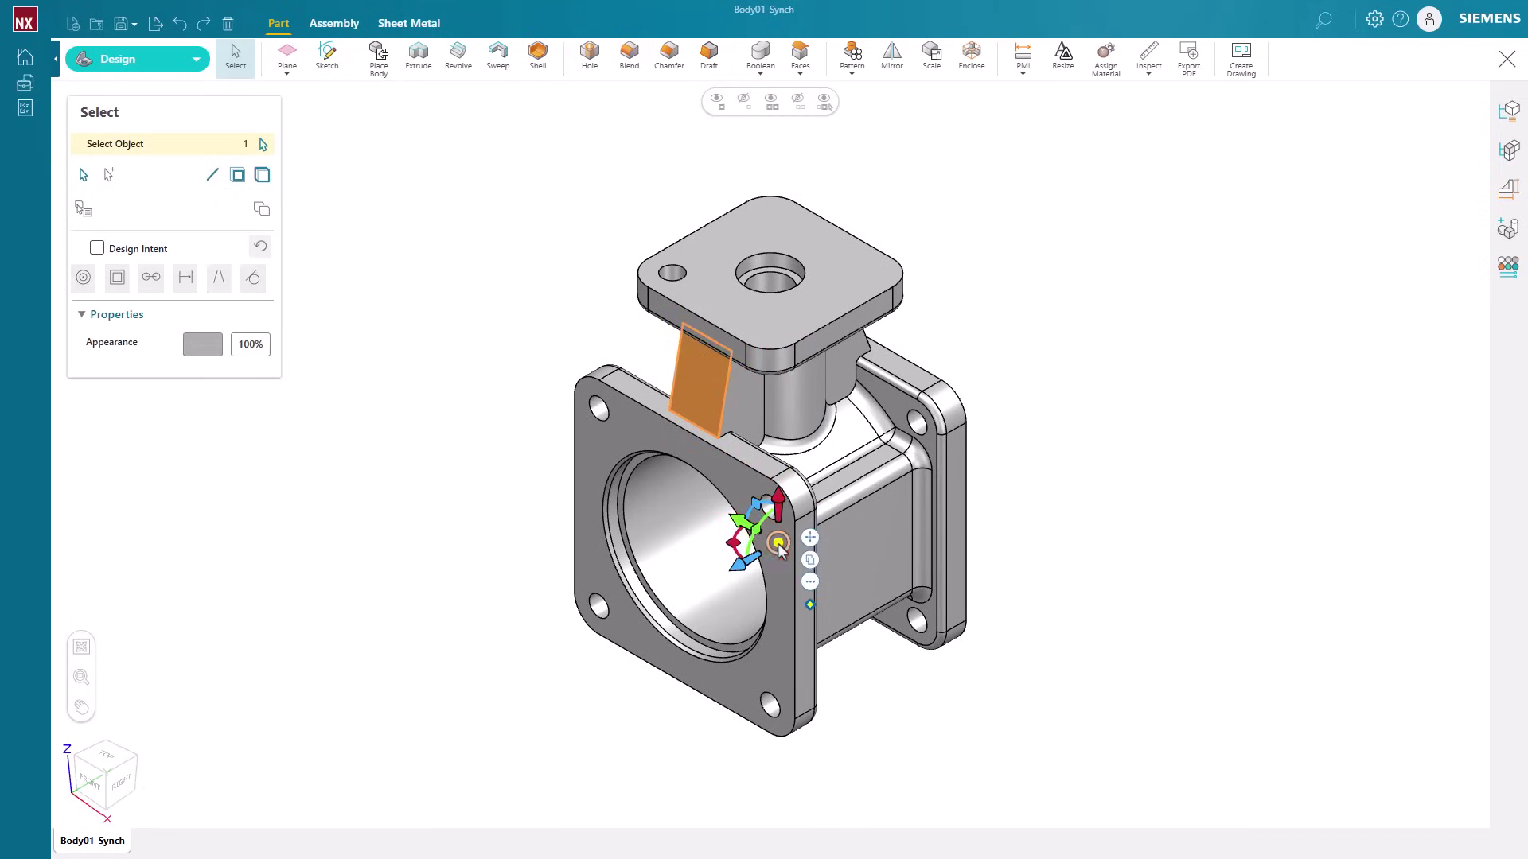
left_click(498, 574)
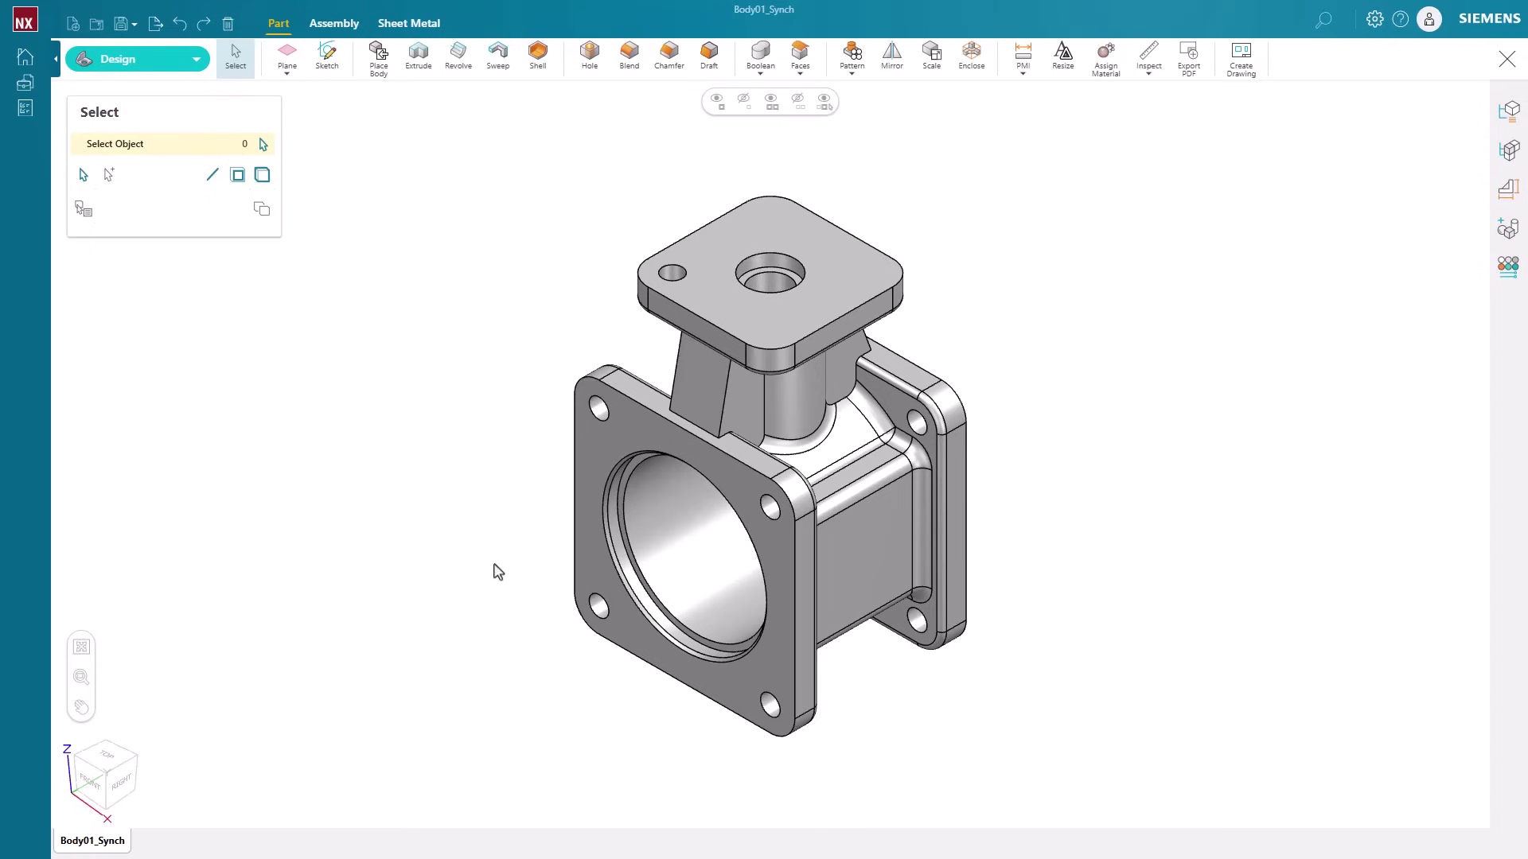
Pick the gusset face, show the full triad and snap its origin to the left boss corner in right view.
left_click(688, 387)
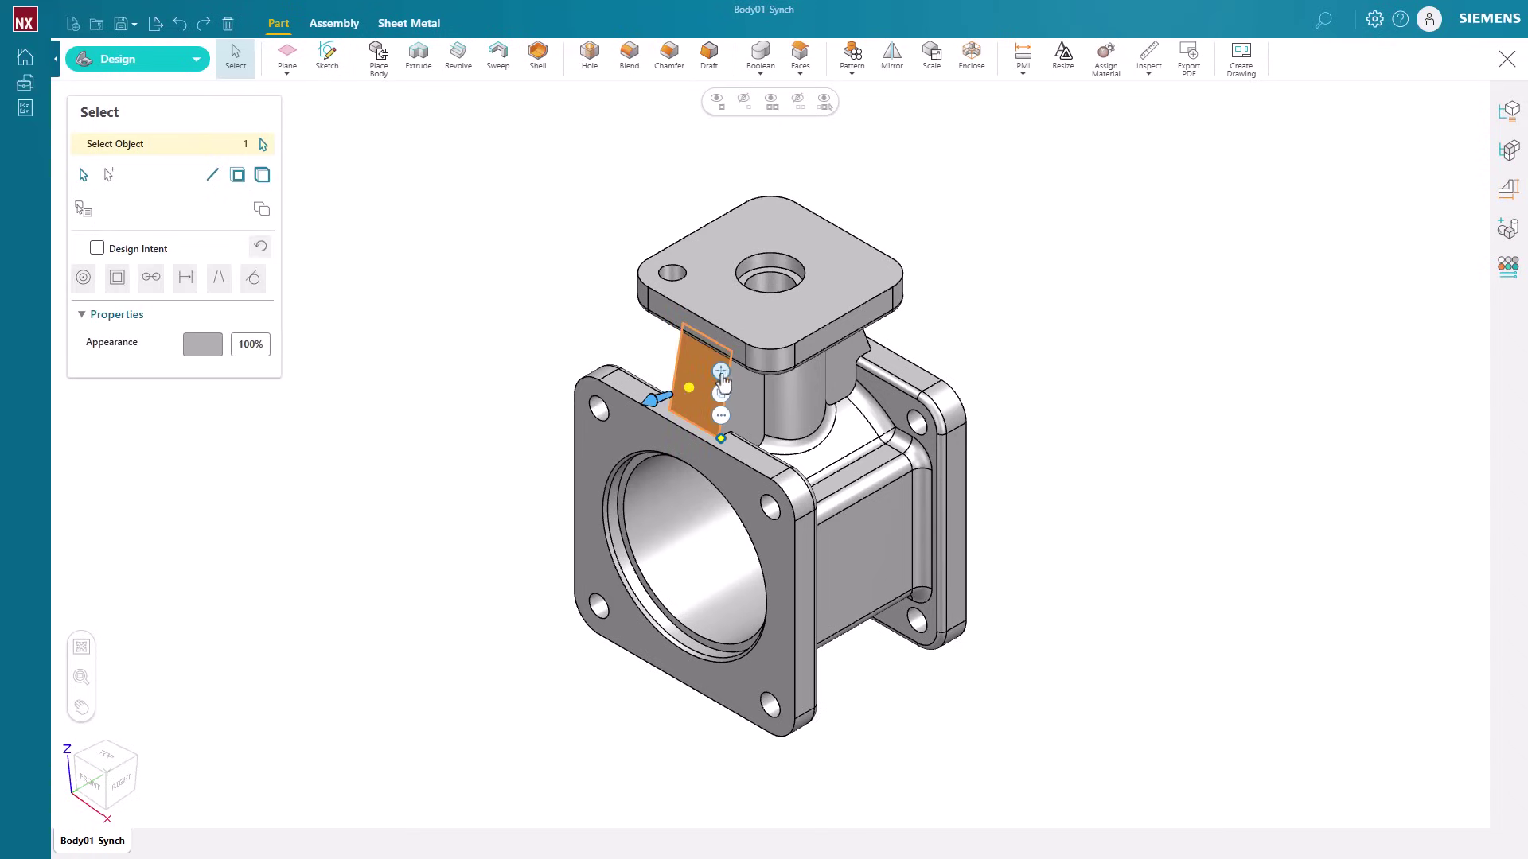
left_click(721, 371)
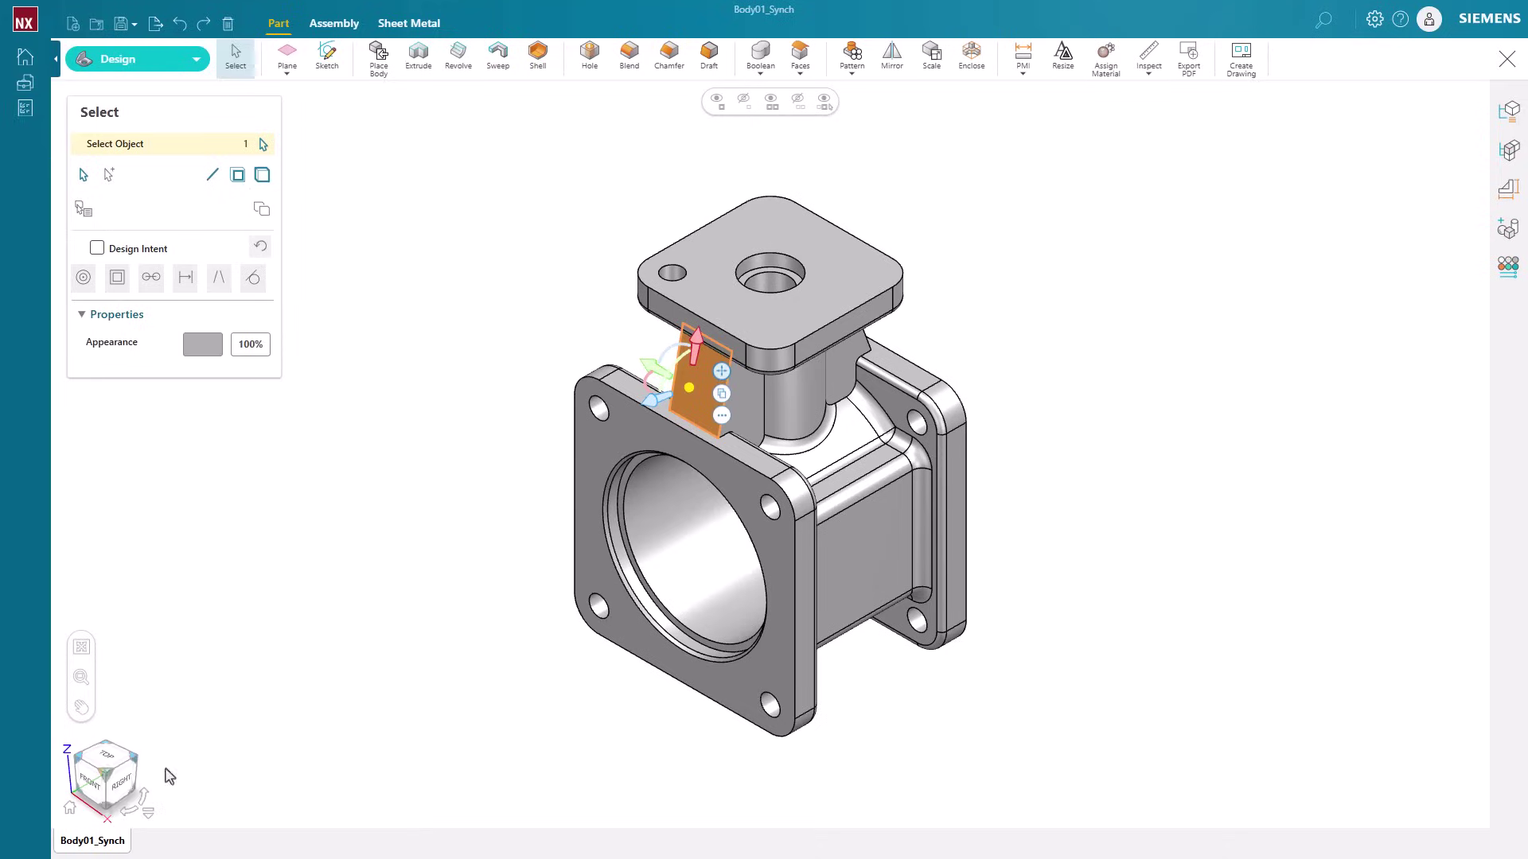
left_click(119, 782)
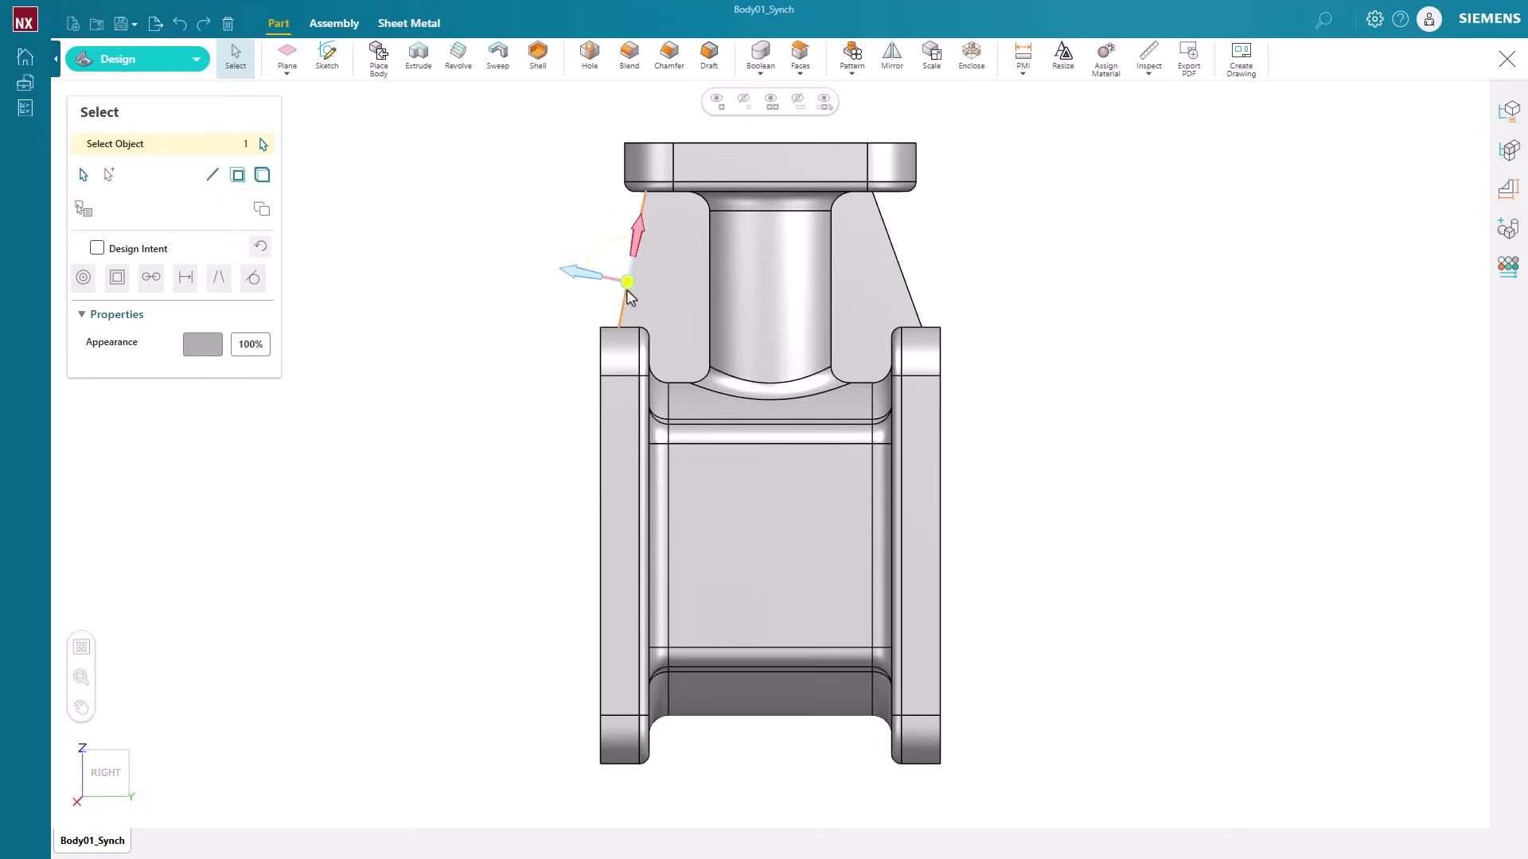
left_click_drag(628, 279, 619, 329)
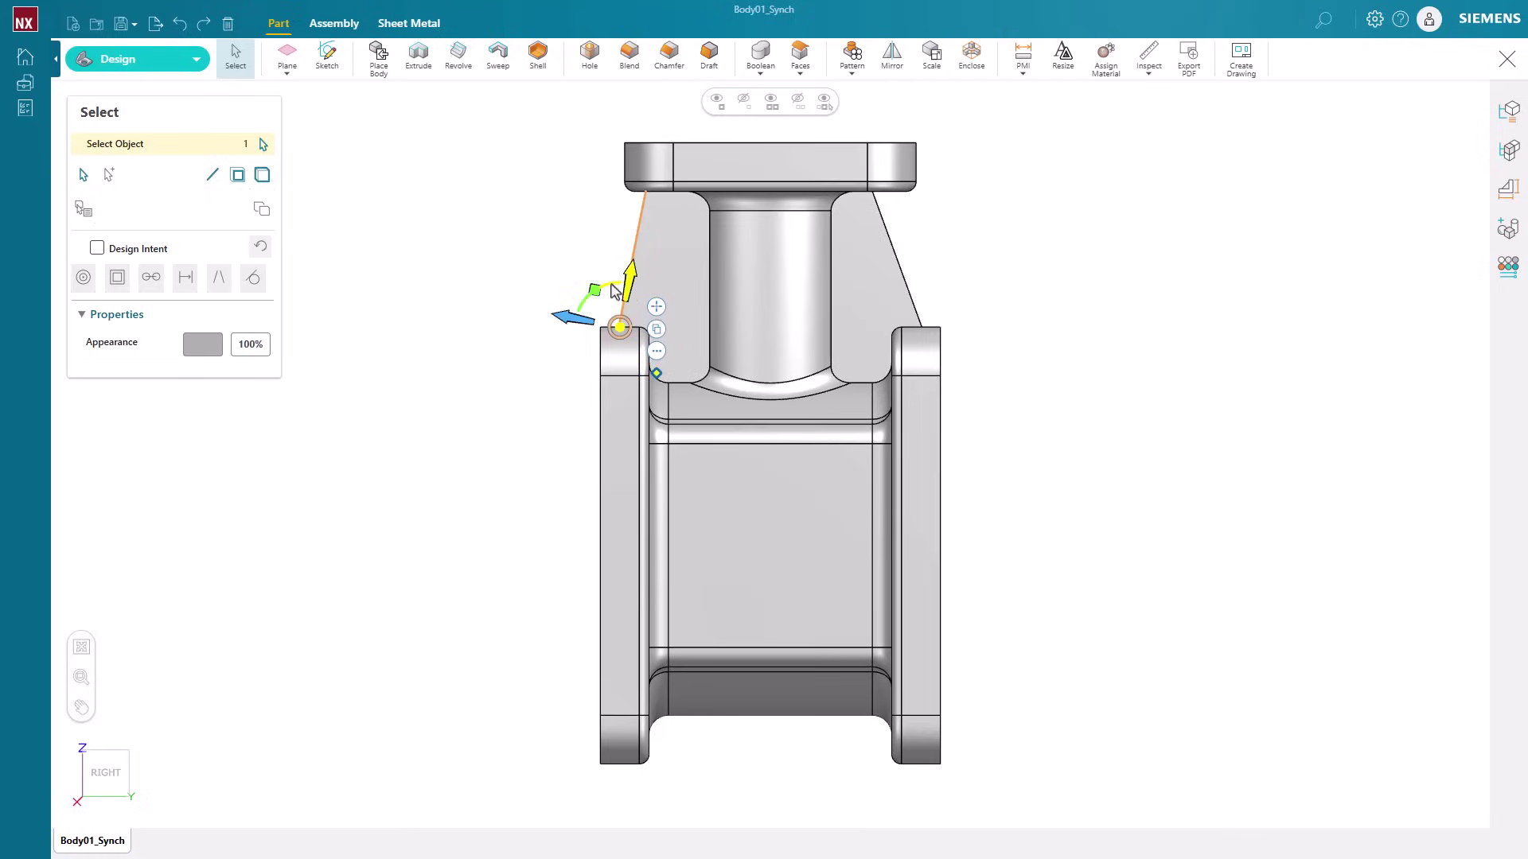
Rotate the gusset face about 6.57 degrees, apply it and return to isometric view.
left_click(657, 311)
middle_click(664, 205)
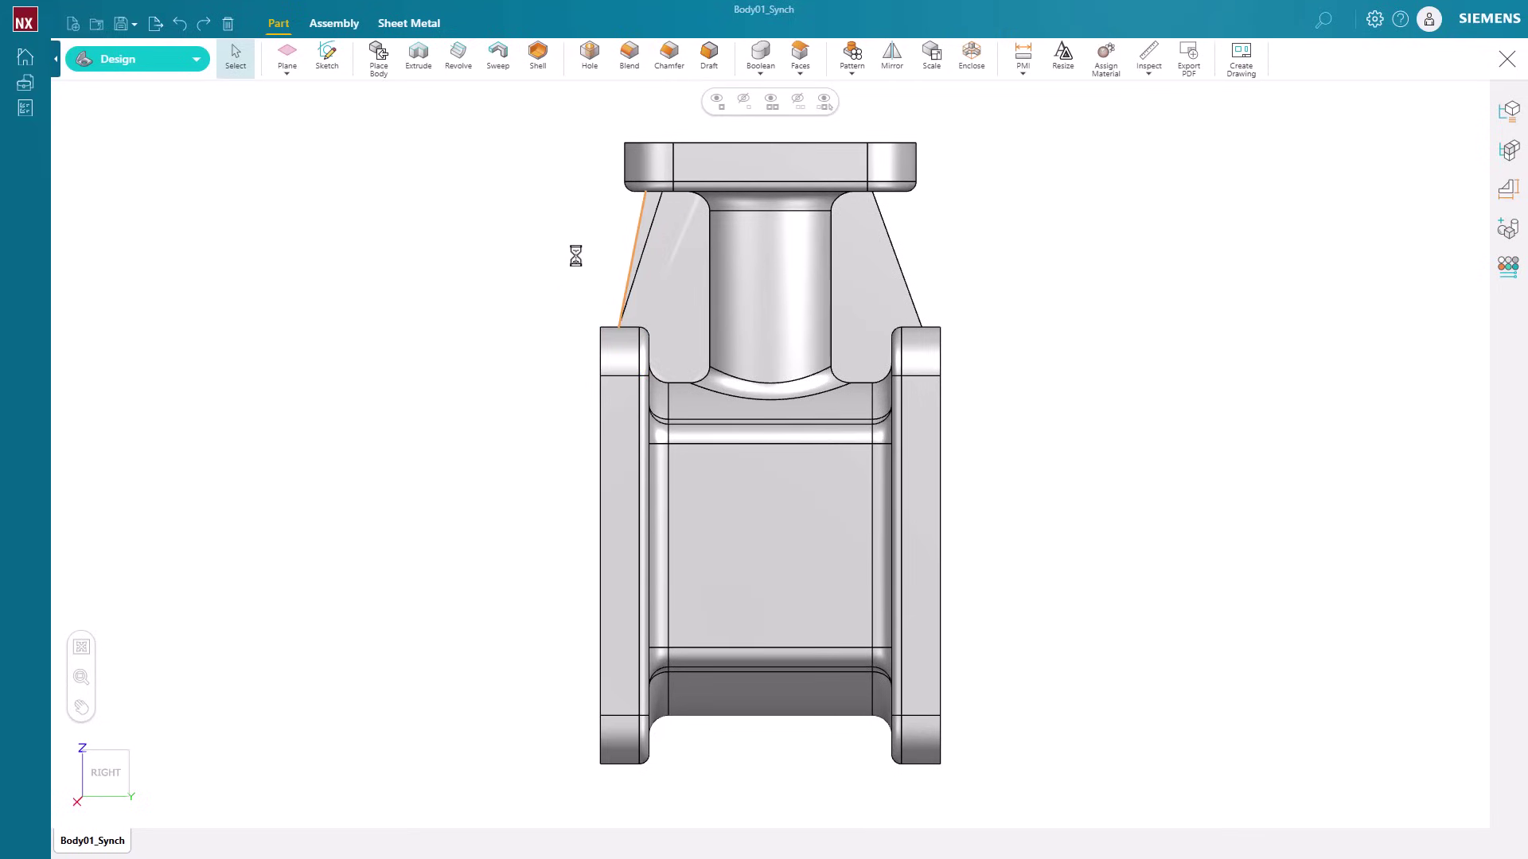
left_click(76, 811)
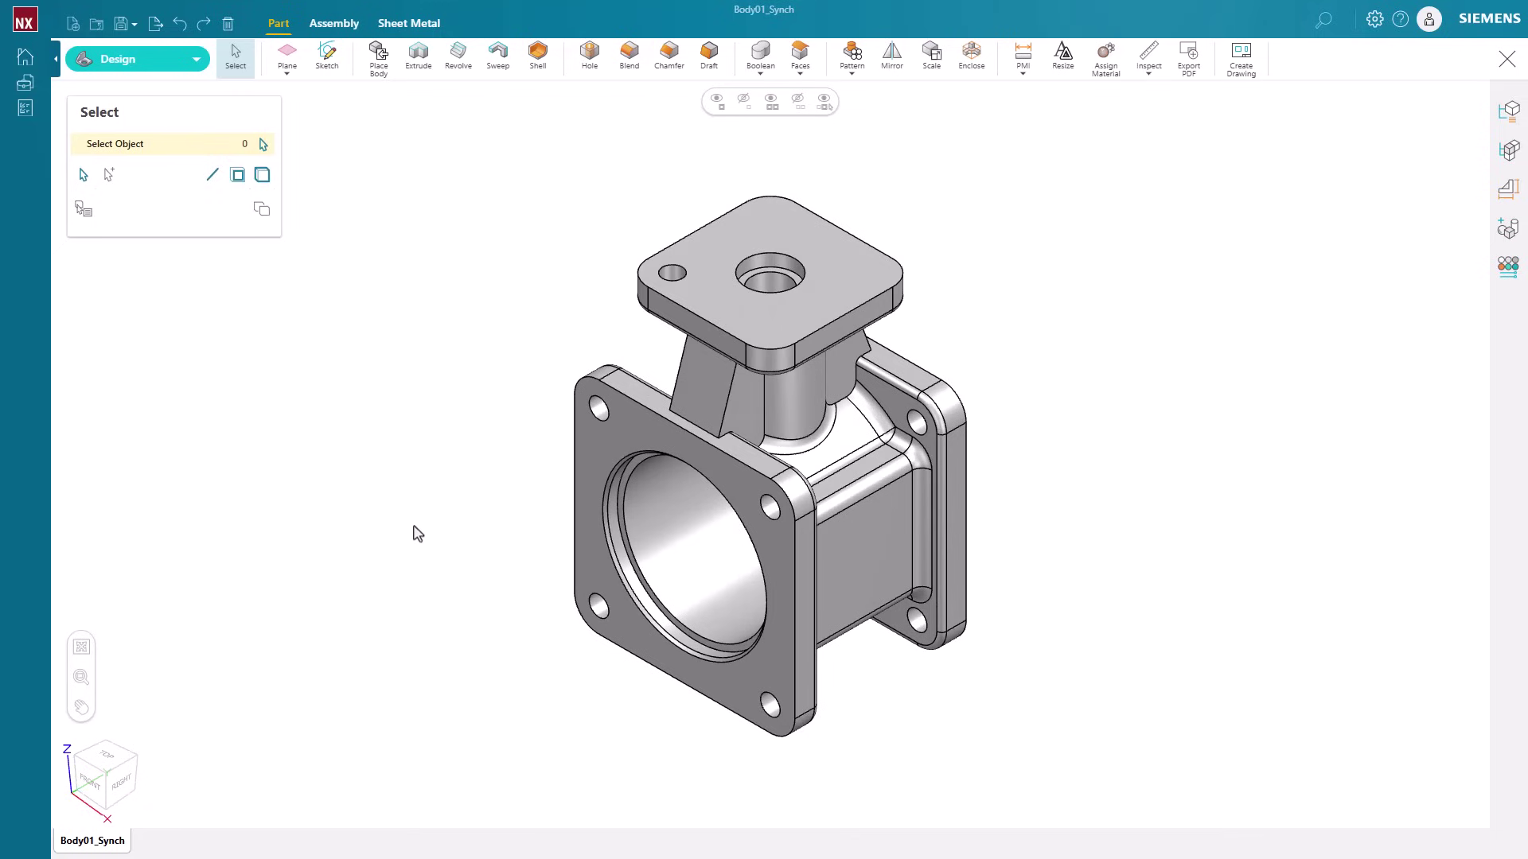
left_click(669, 280)
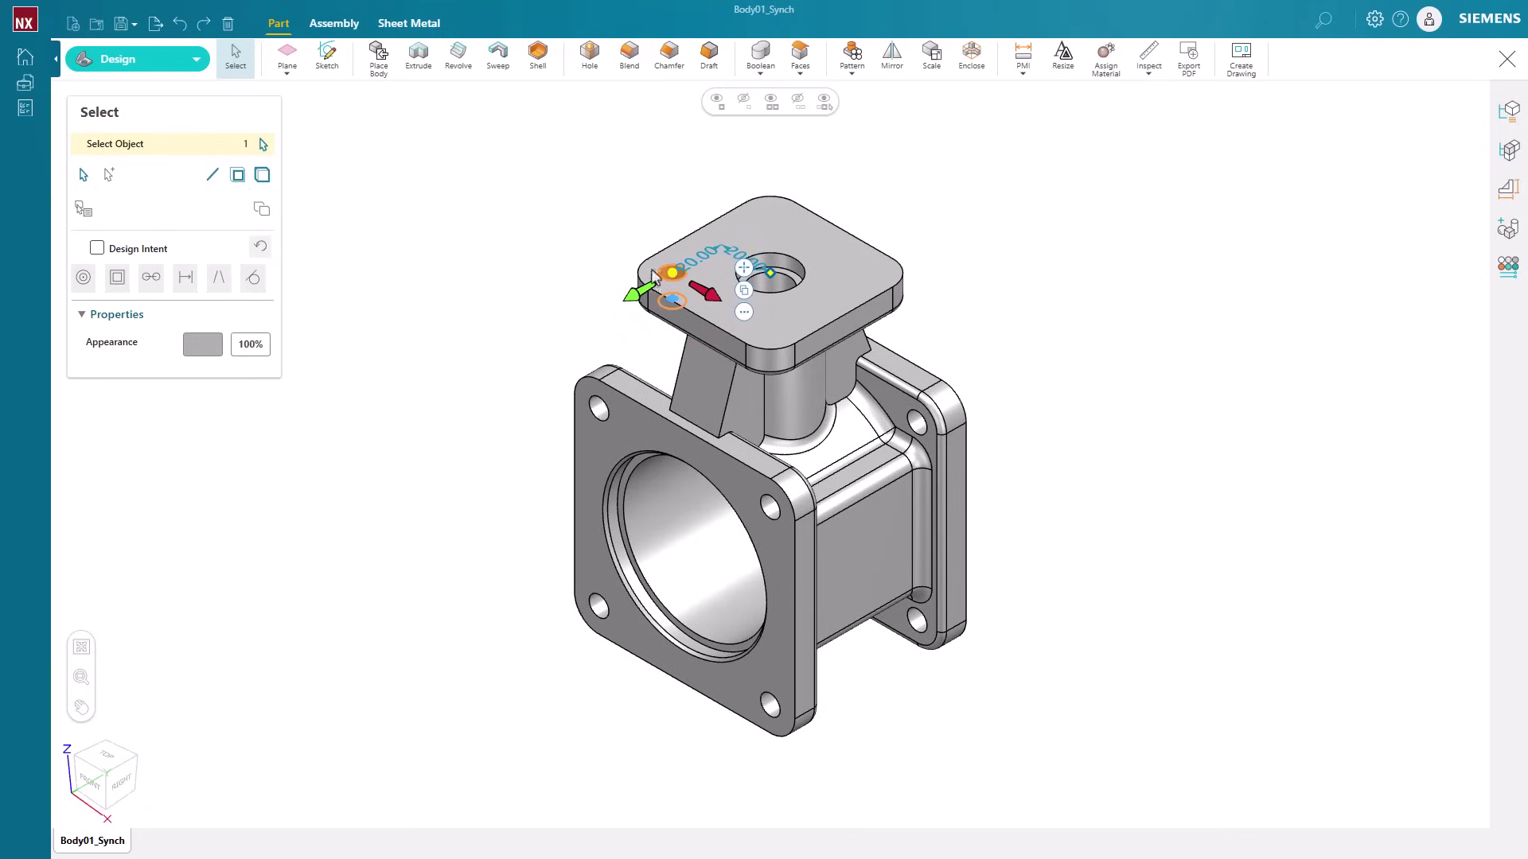
key("ctrl")
left_click_drag(707, 299, 771, 326)
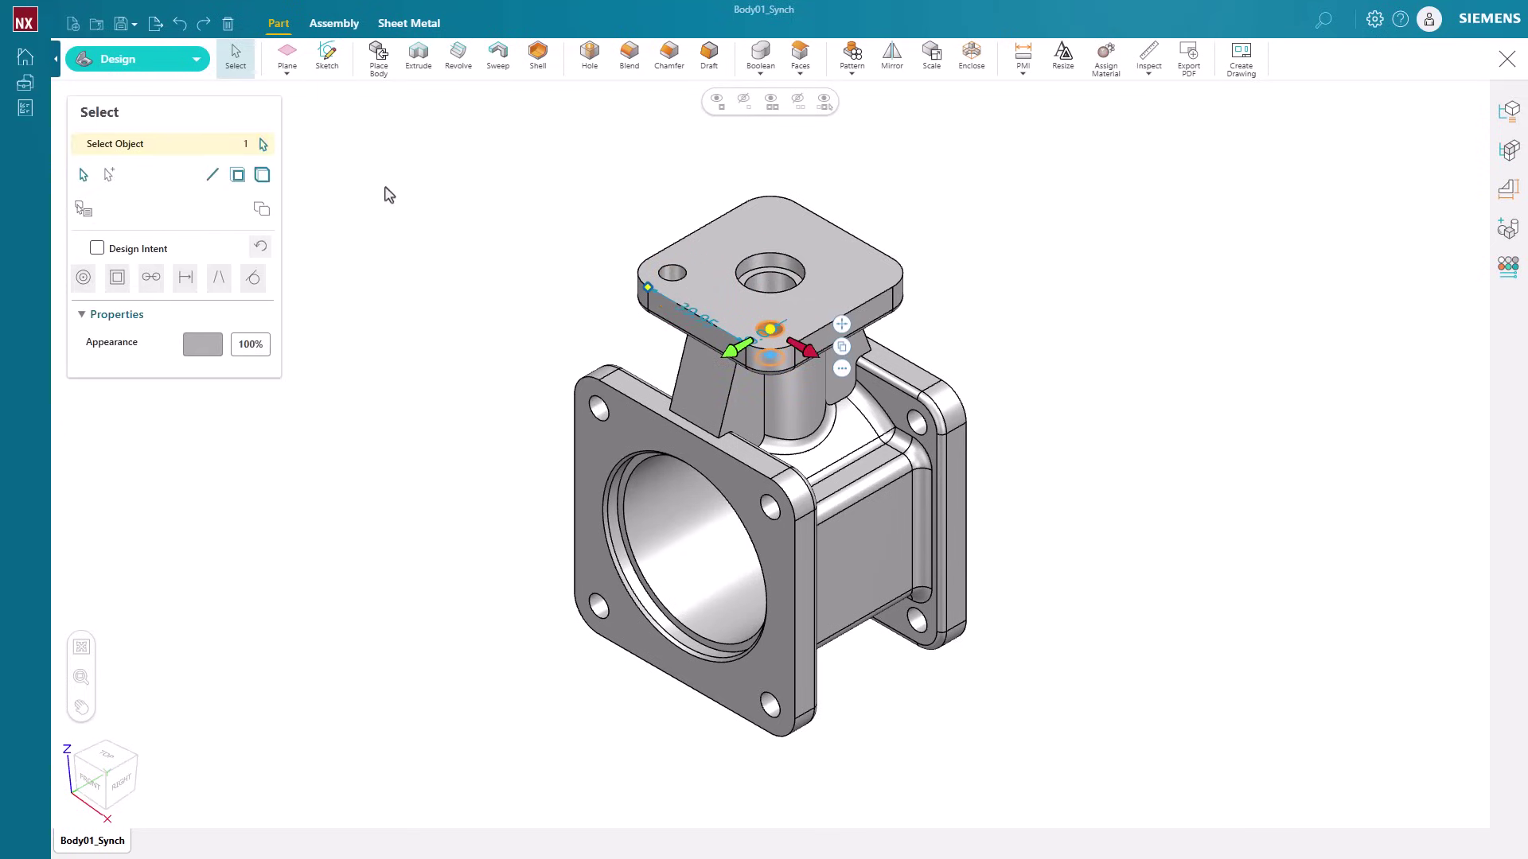
left_click(228, 24)
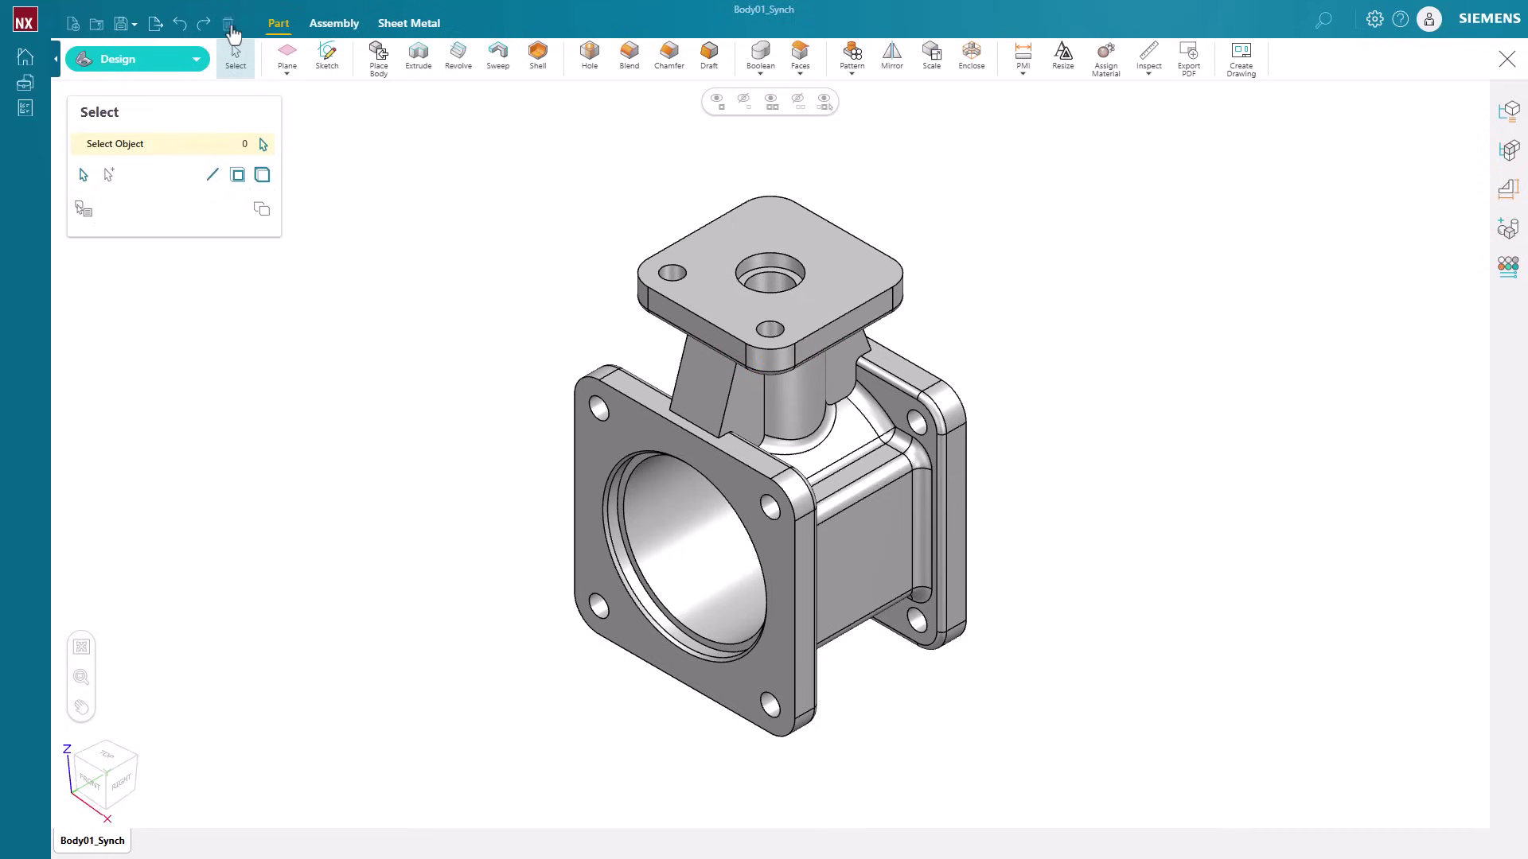
Copy the small top-flange hole 40 mm toward the front edge of the flange.
left_click(673, 273)
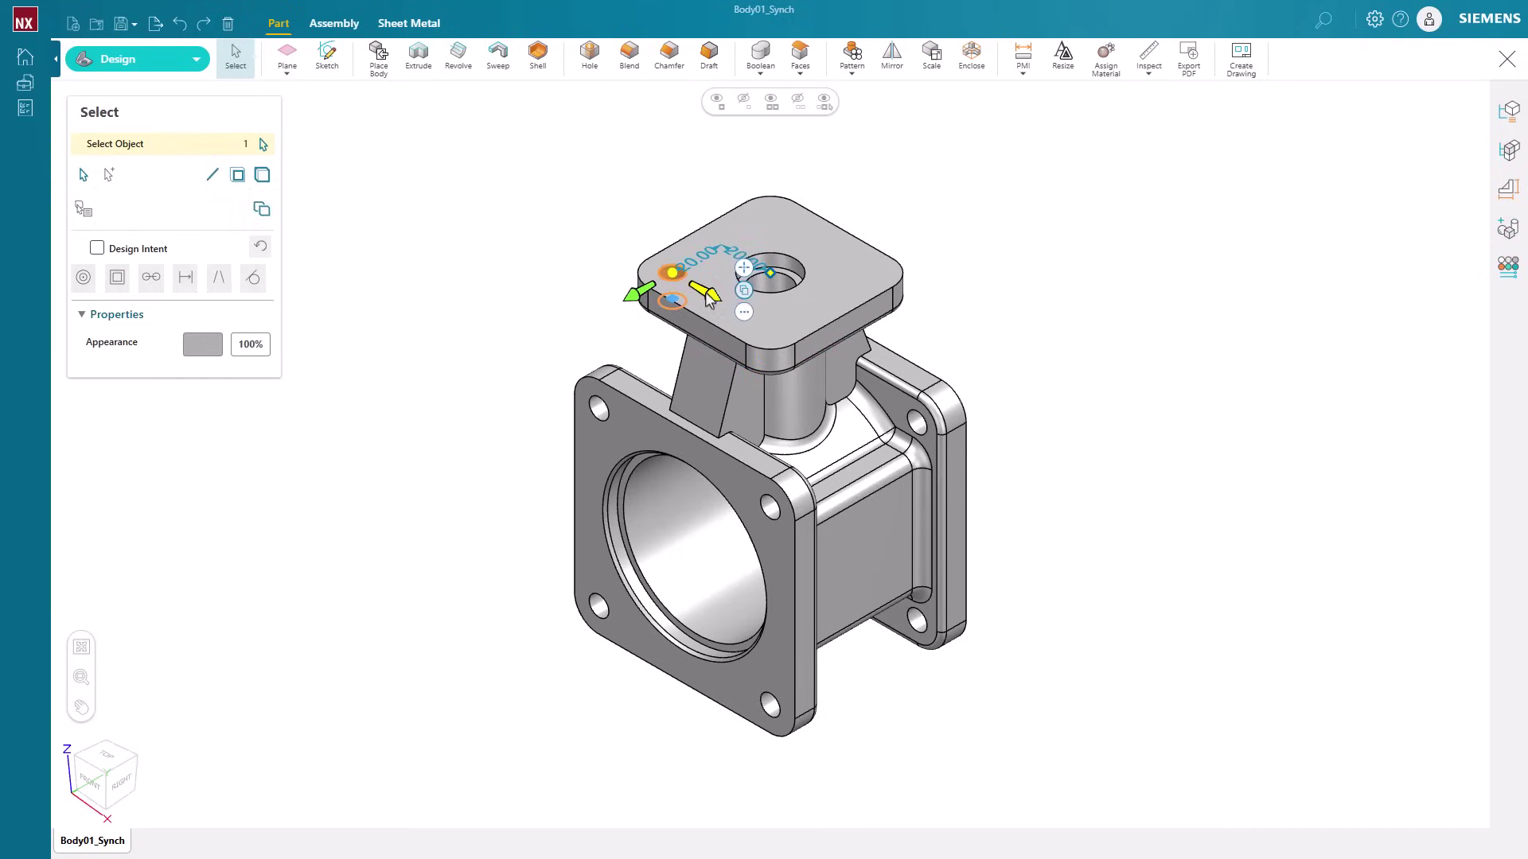
left_click_drag(716, 294, 770, 334)
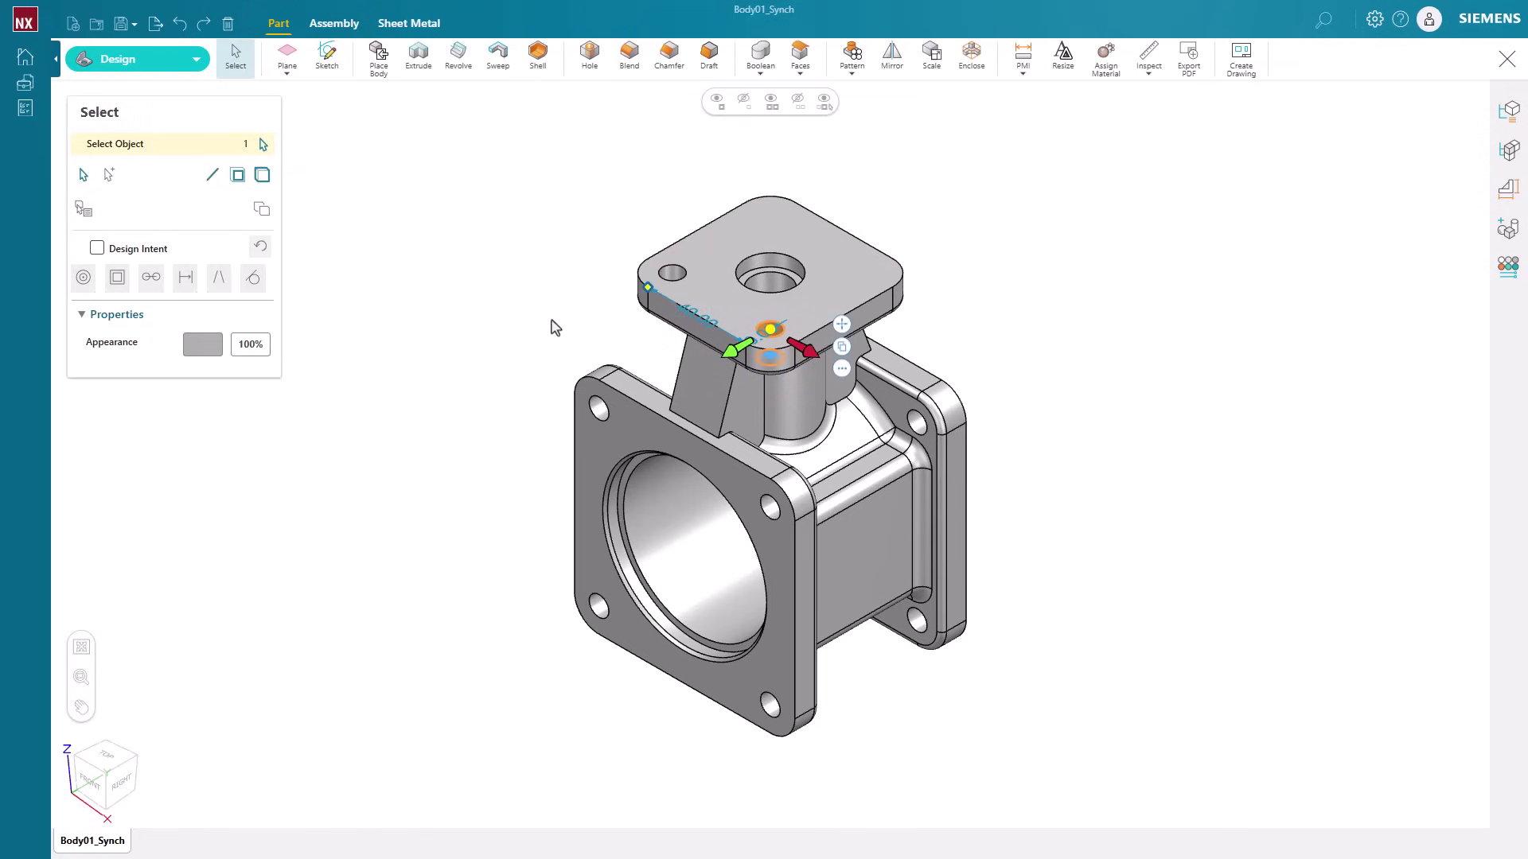
Try picking the original and copied holes together in single-select mode.
left_click(671, 275)
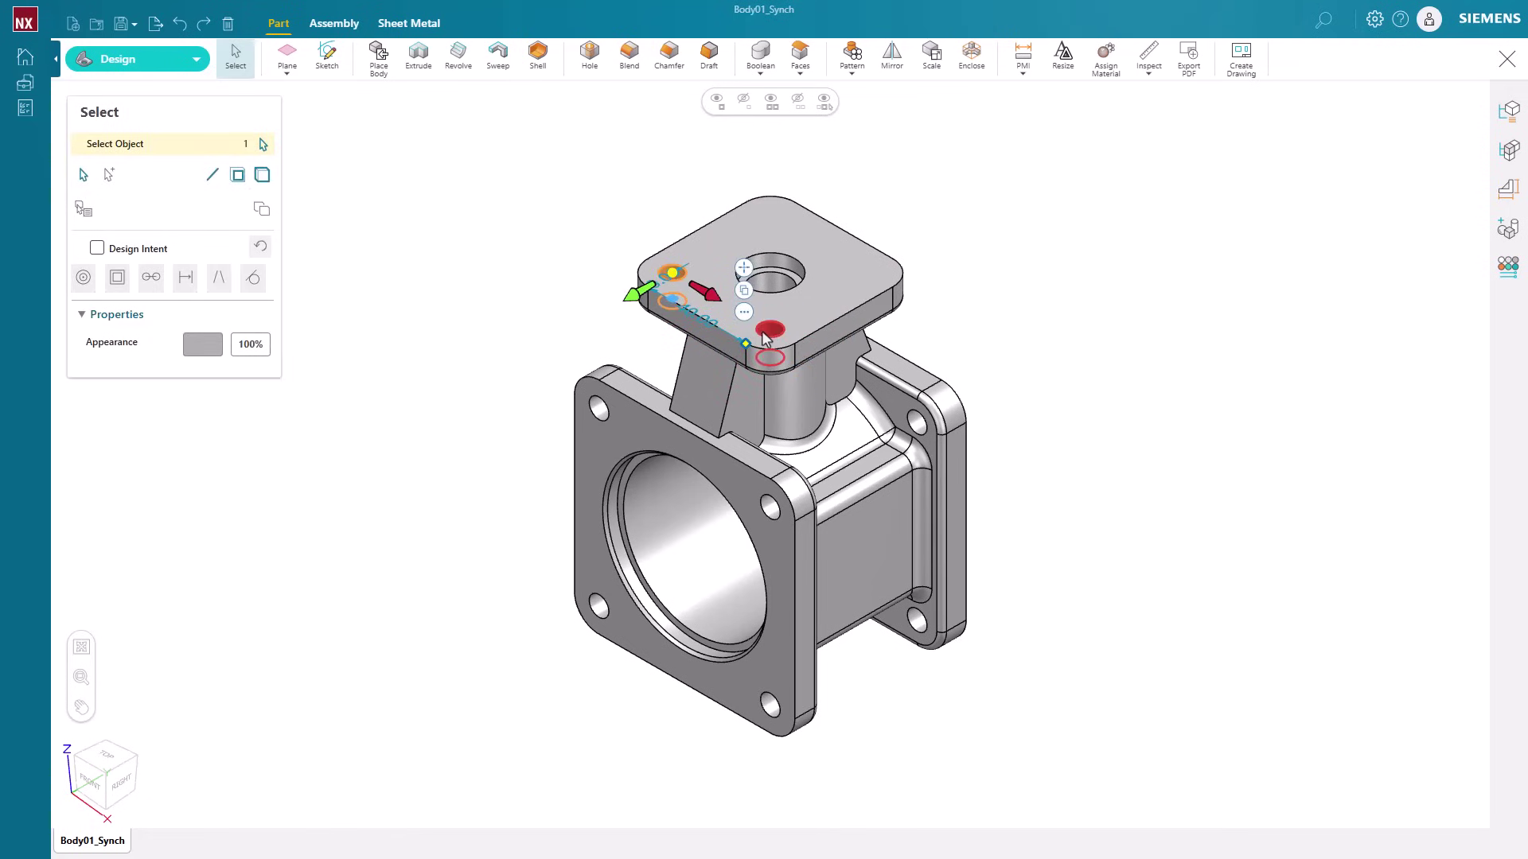
left_click(766, 339)
left_click(671, 280)
With multi-select on, copy both small holes about -70.47 mm across the flange to the opposite corners.
left_click(111, 177)
left_click(770, 332)
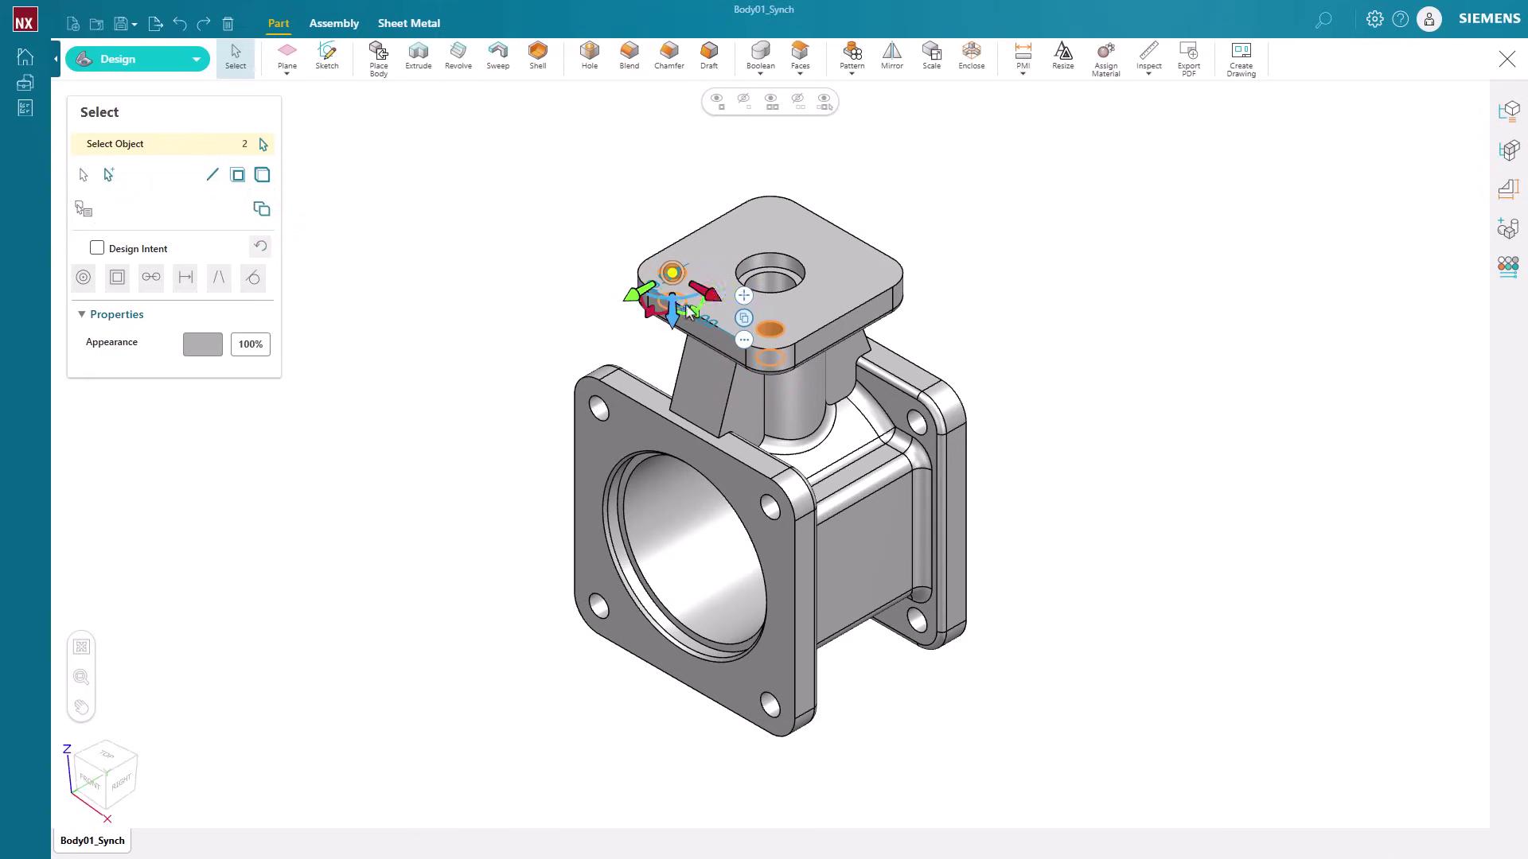
mouse_move(634, 297)
left_mouse_down()
mouse_move(904, 280)
mouse_move(887, 273)
left_mouse_up()
key("Return")
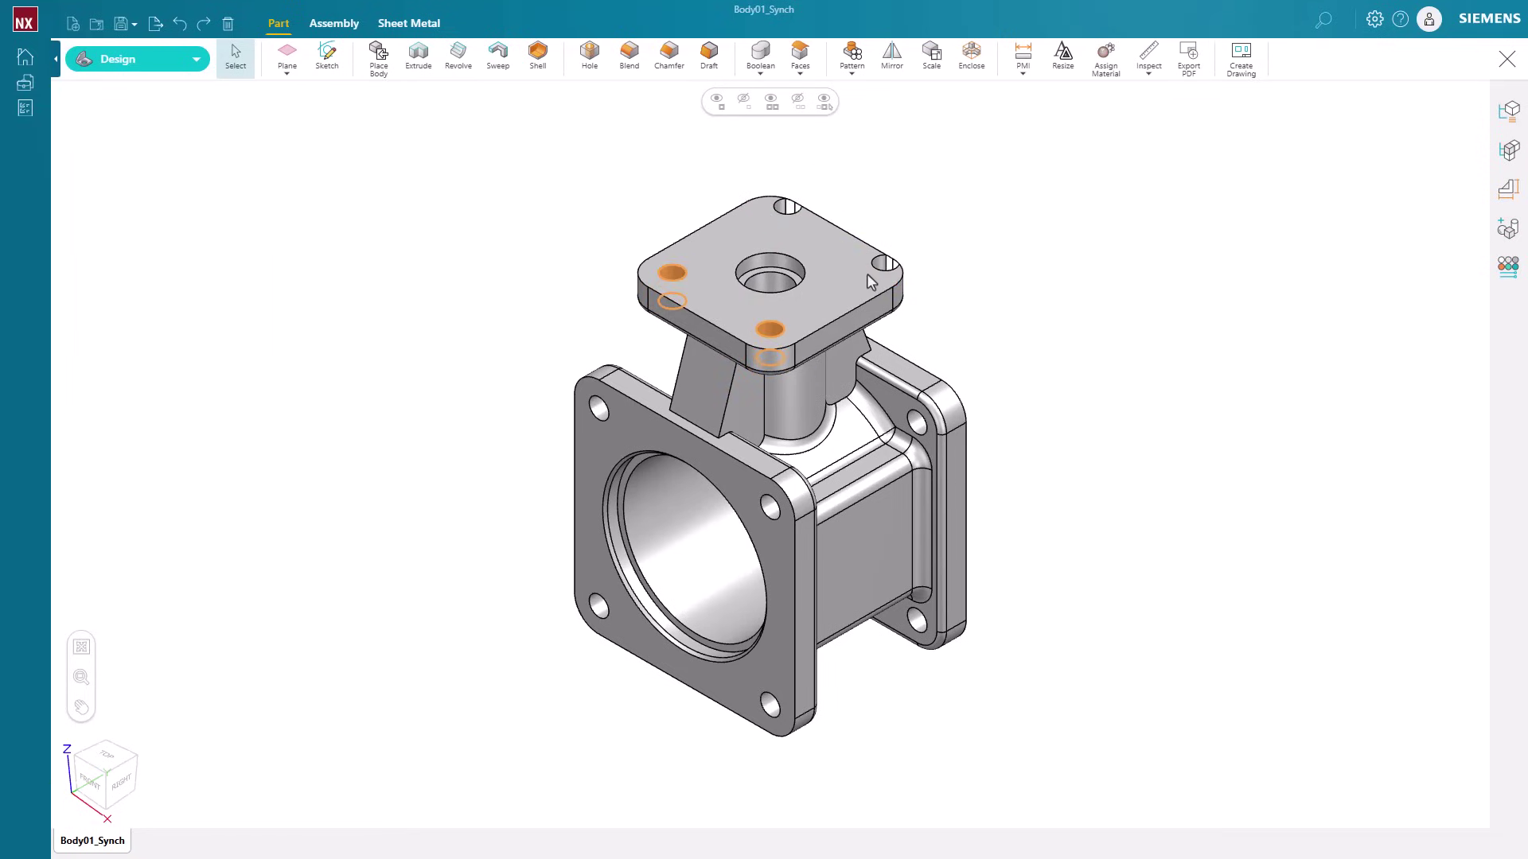